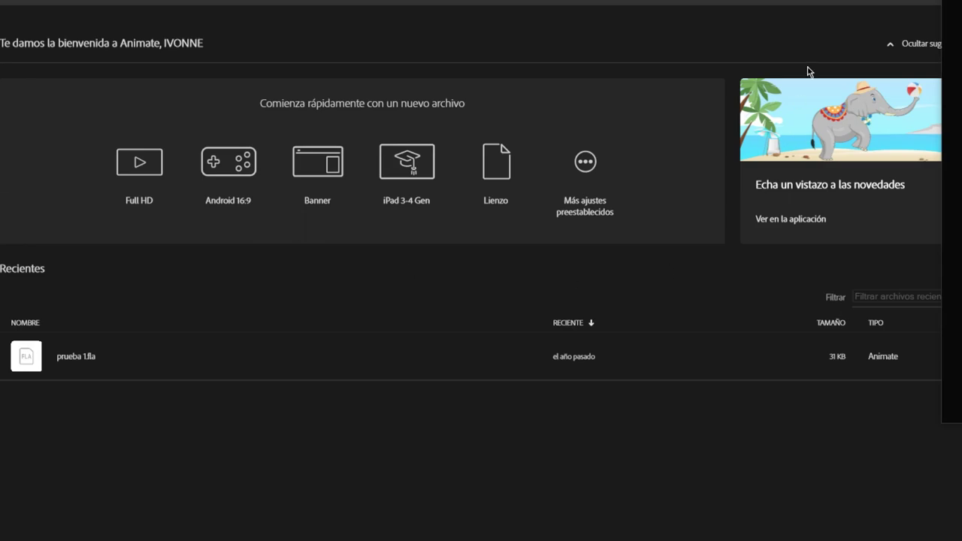
# Create a 640 x 480 HTML5 Canvas document at 24 fps from the Educación Baja preset and enlarge the timeline area.
pyautogui.hotkey('ctrl', 'n')
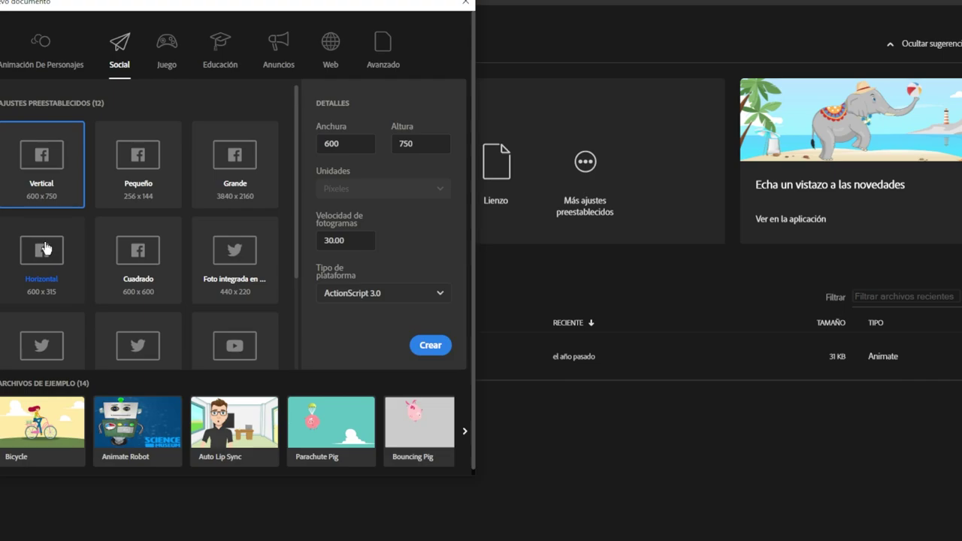
pyautogui.scroll(-3, 125, 283)
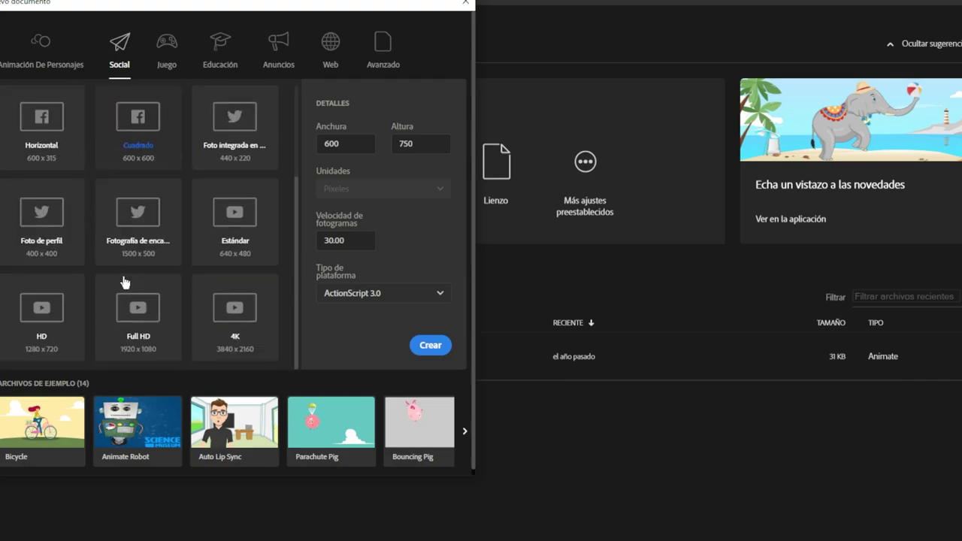
pyautogui.scroll(3, 128, 282)
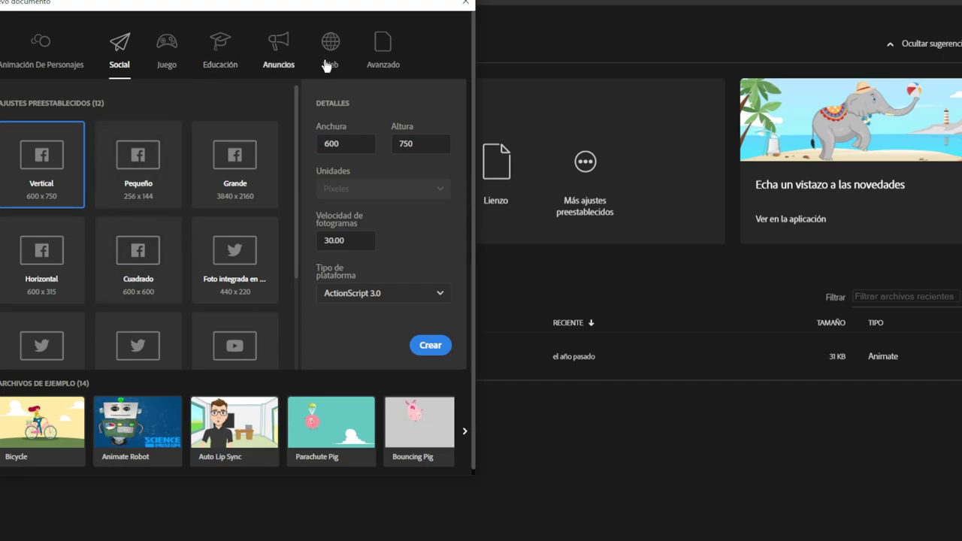
pyautogui.click(216, 56)
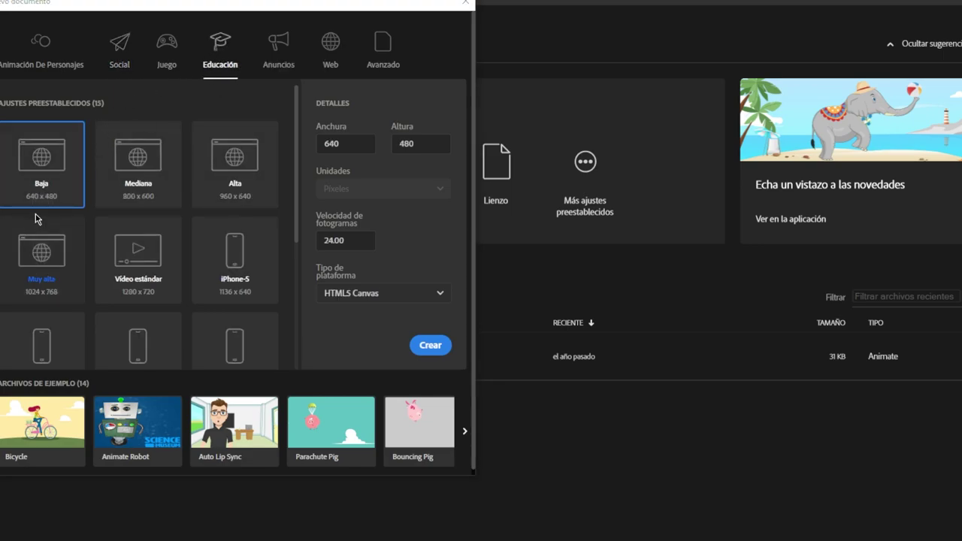
pyautogui.click(343, 298)
pyautogui.click(345, 298)
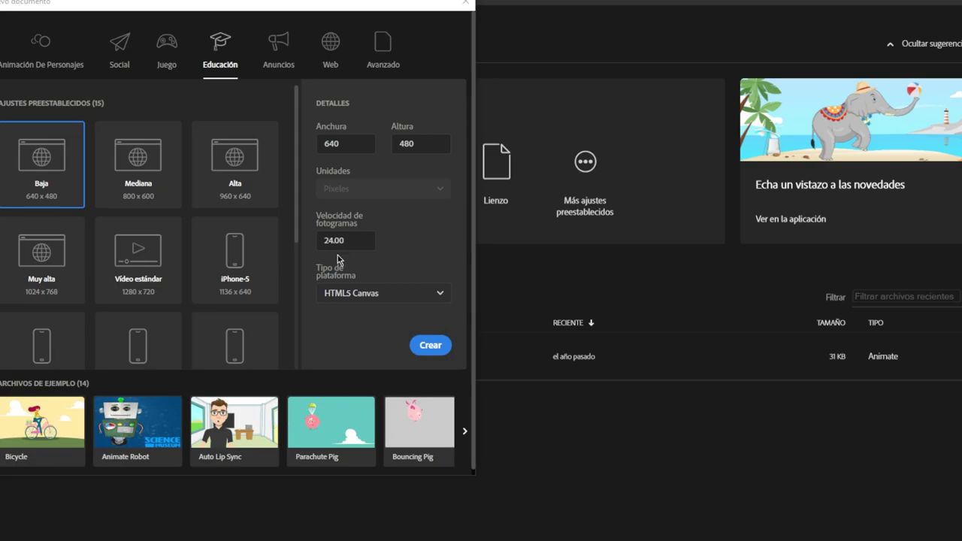
pyautogui.click(436, 349)
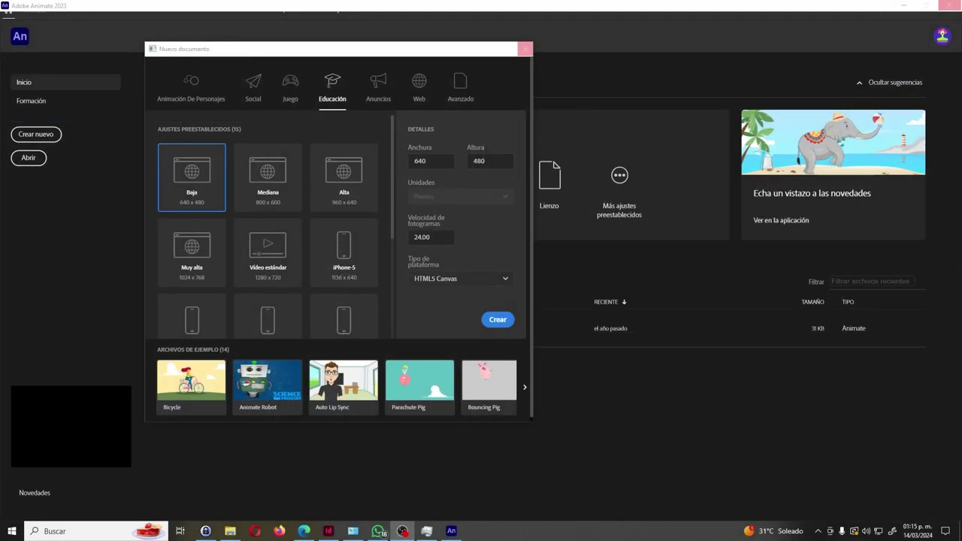
pyautogui.click(505, 323)
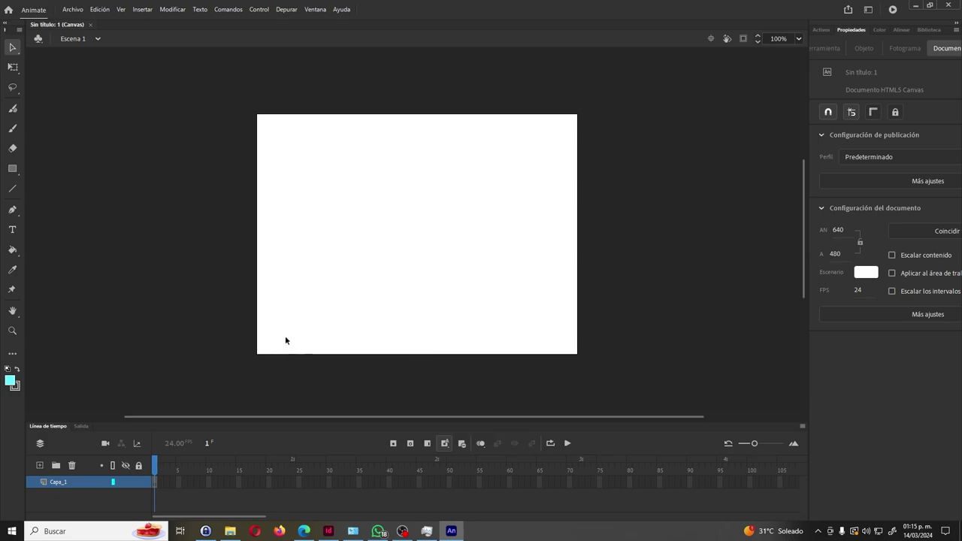
pyautogui.moveTo(315, 422); pyautogui.dragTo(318, 376)
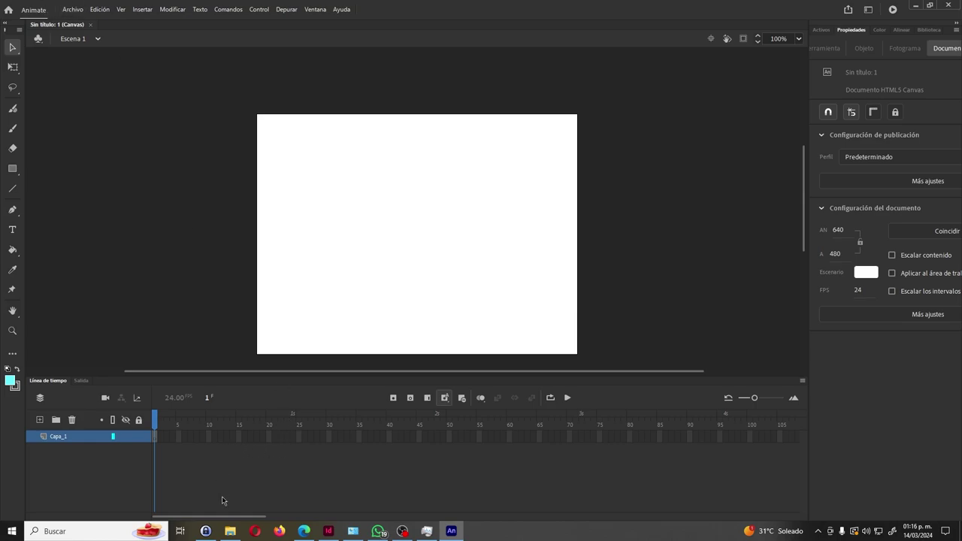
# Bring guztavoen partes.ai from the guztavo folder in File Explorer onto the stage to open its import options.
pyautogui.click(230, 530)
pyautogui.click(293, 262)
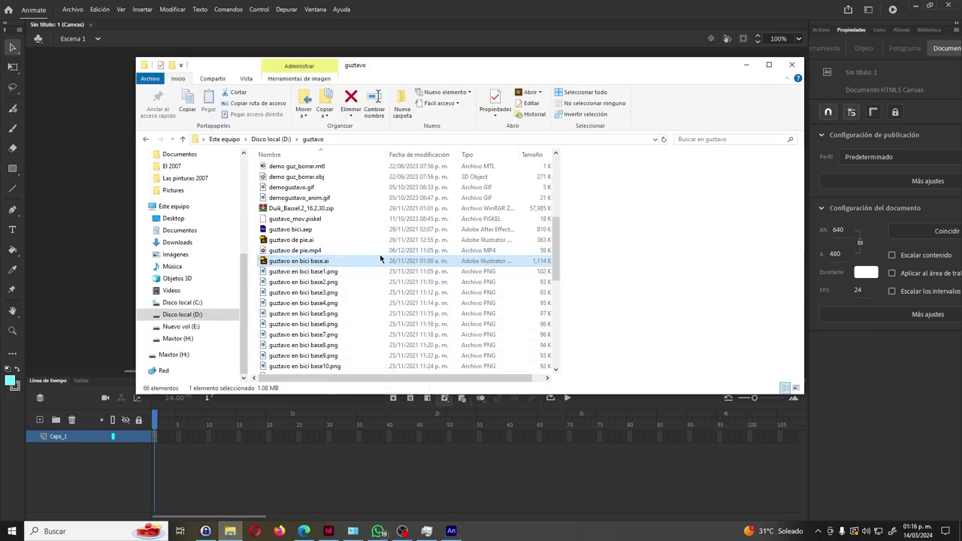
pyautogui.scroll(-9, 333, 296)
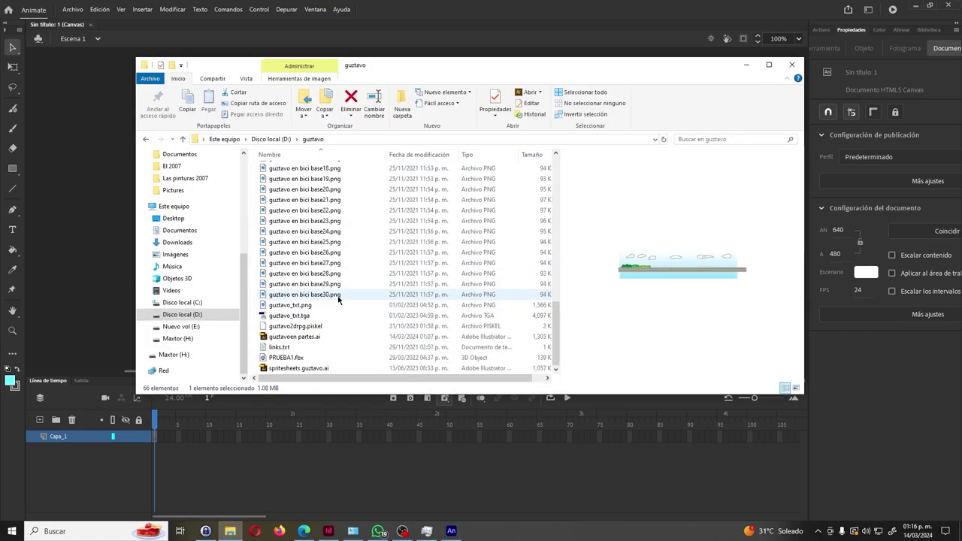
pyautogui.click(304, 337)
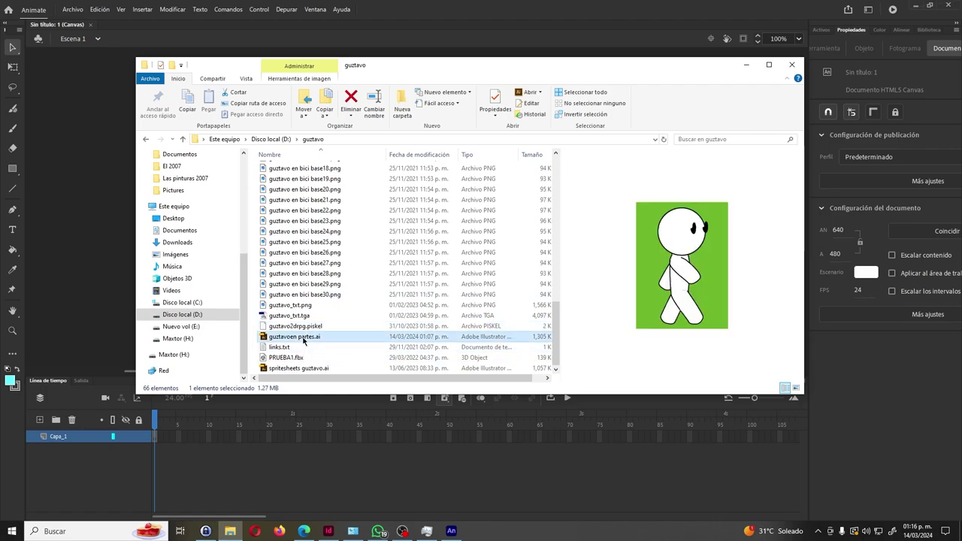
pyautogui.moveTo(437, 70); pyautogui.dragTo(779, 81)
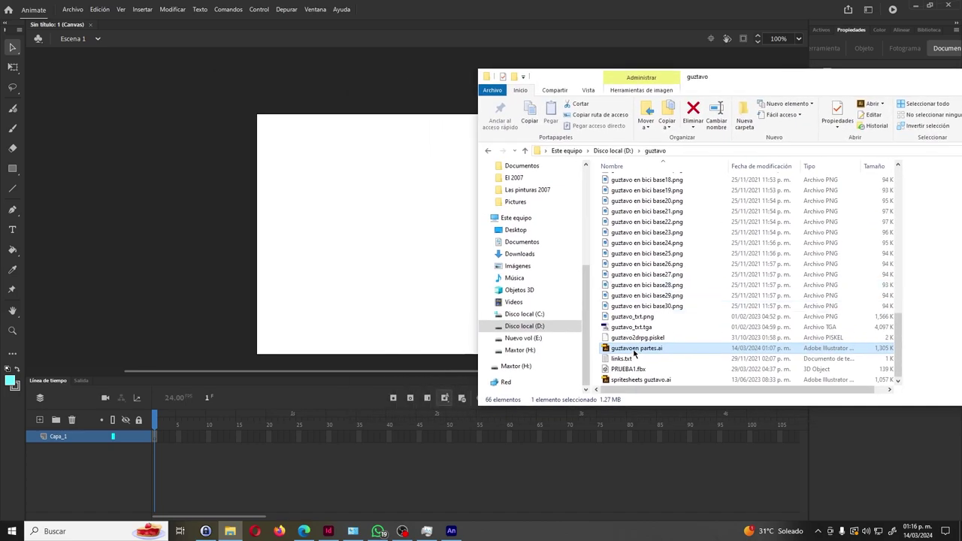
pyautogui.moveTo(628, 351); pyautogui.dragTo(371, 295)
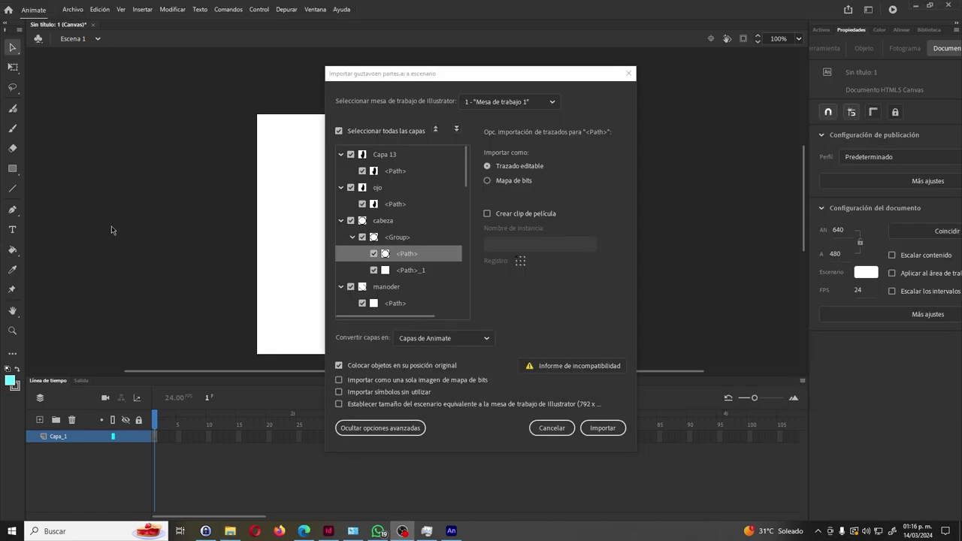
# Examine the Illustrator file's layers in the import options, collapsing the contents of Capa 13 through torzo.
pyautogui.click(455, 258)
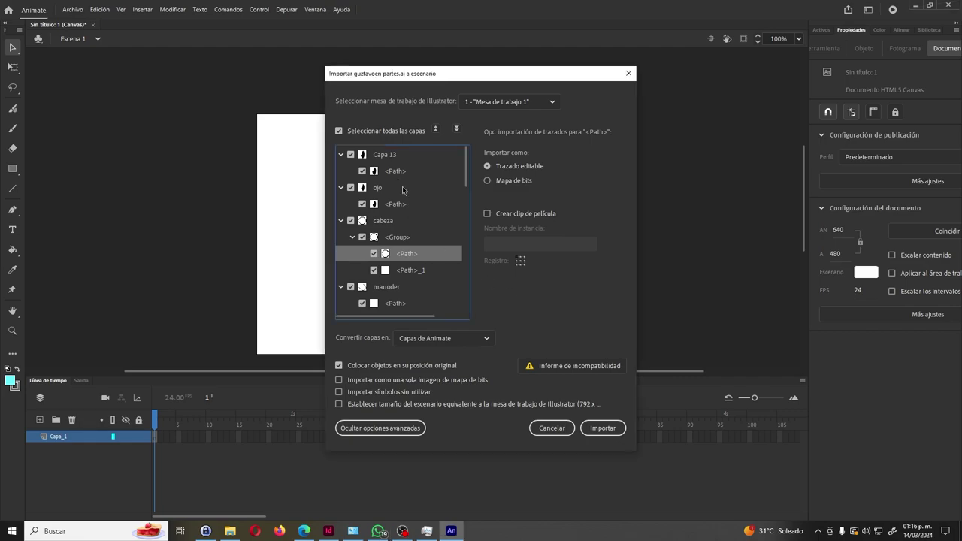
pyautogui.scroll(-2, 406, 192)
pyautogui.scroll(2, 391, 181)
pyautogui.click(375, 156)
pyautogui.click(378, 189)
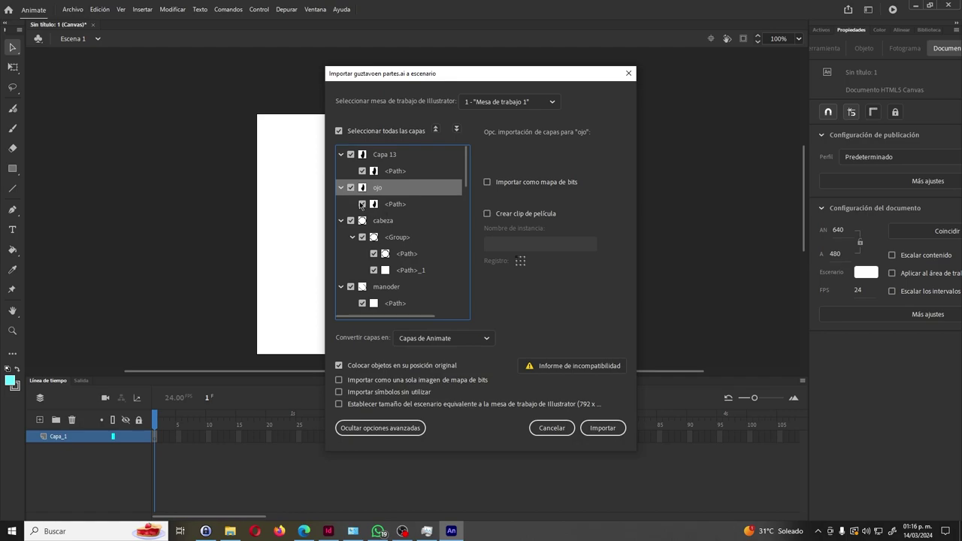
pyautogui.click(340, 154)
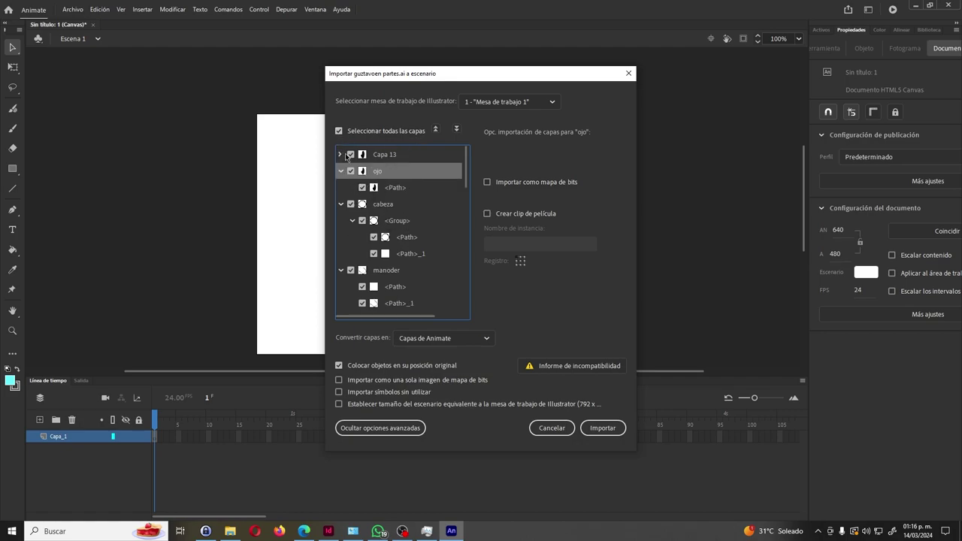
pyautogui.click(383, 155)
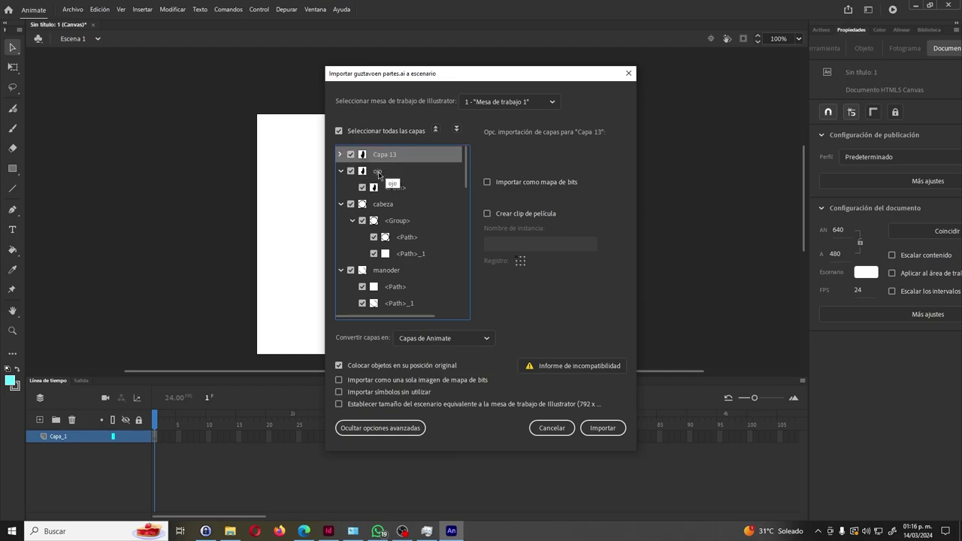
pyautogui.click(378, 172)
pyautogui.click(340, 171)
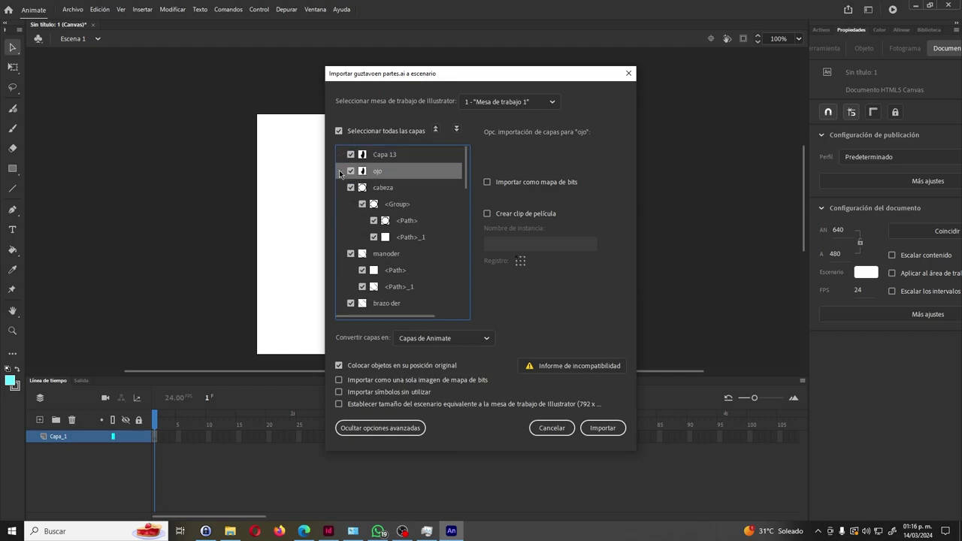
pyautogui.click(340, 188)
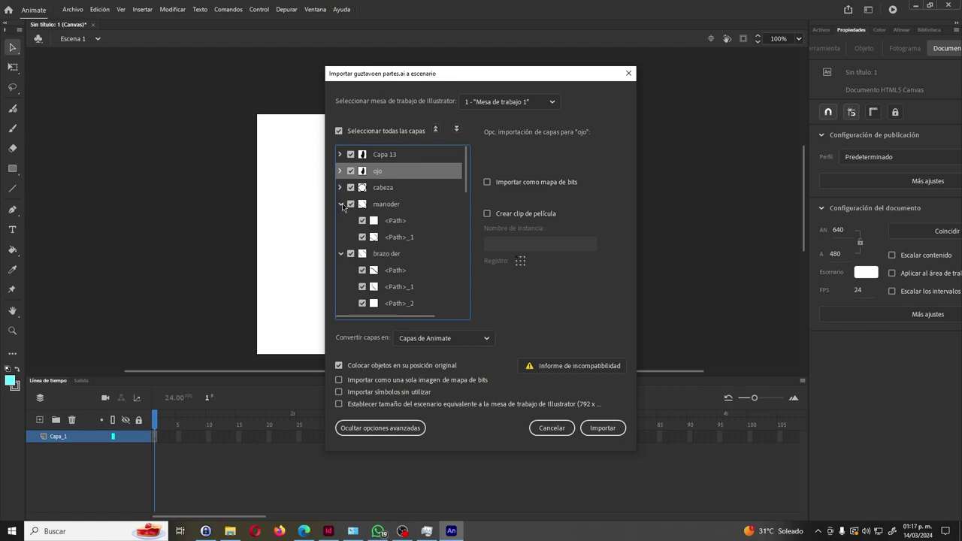
pyautogui.click(341, 205)
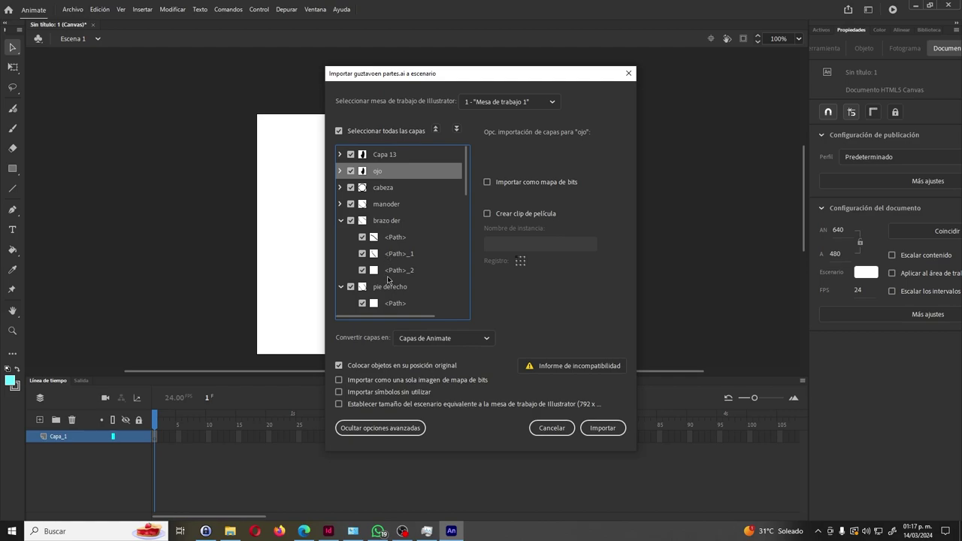
pyautogui.click(340, 221)
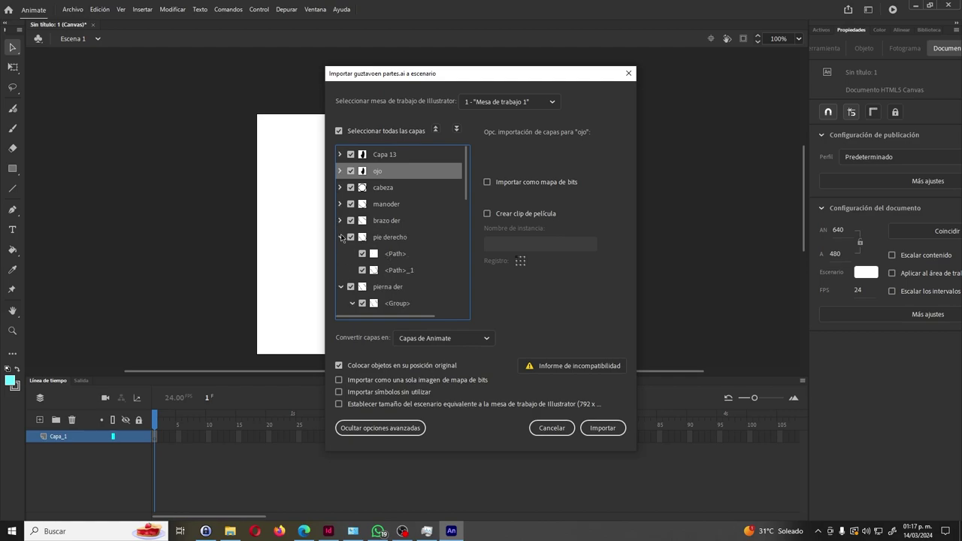
pyautogui.click(341, 238)
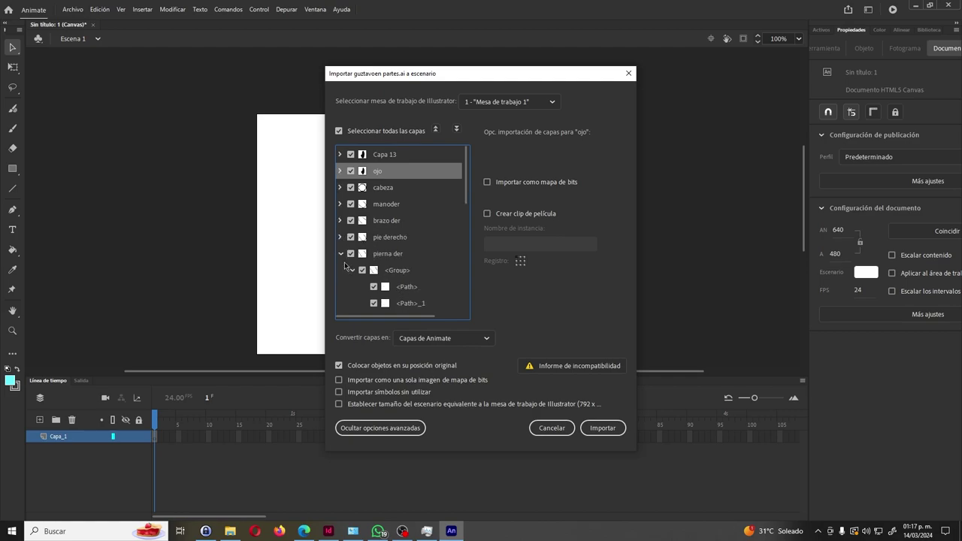
pyautogui.click(341, 254)
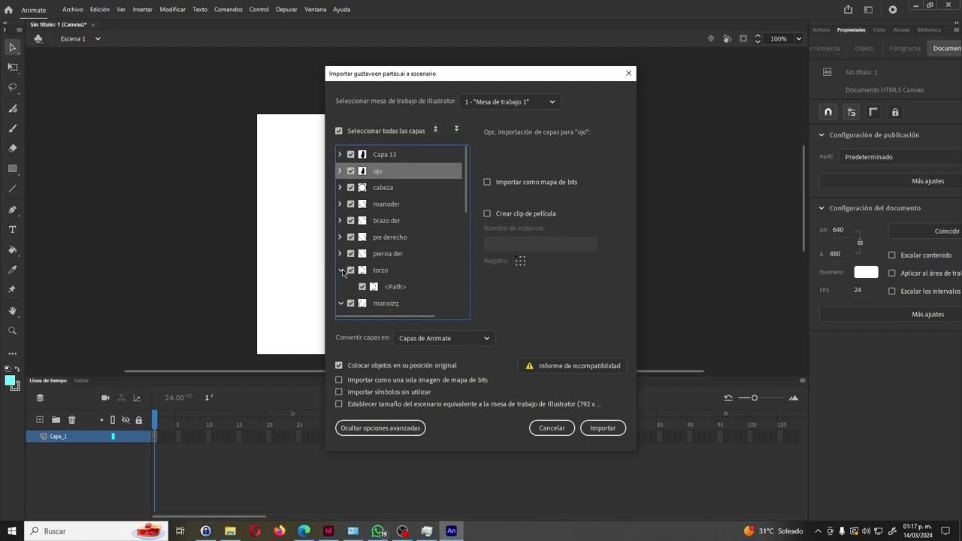
pyautogui.click(342, 271)
# Exclude the green background layer Capa 12 from the import and keep Mesa de trabajo 1 as the artboard.
pyautogui.scroll(-5, 344, 291)
pyautogui.click(350, 288)
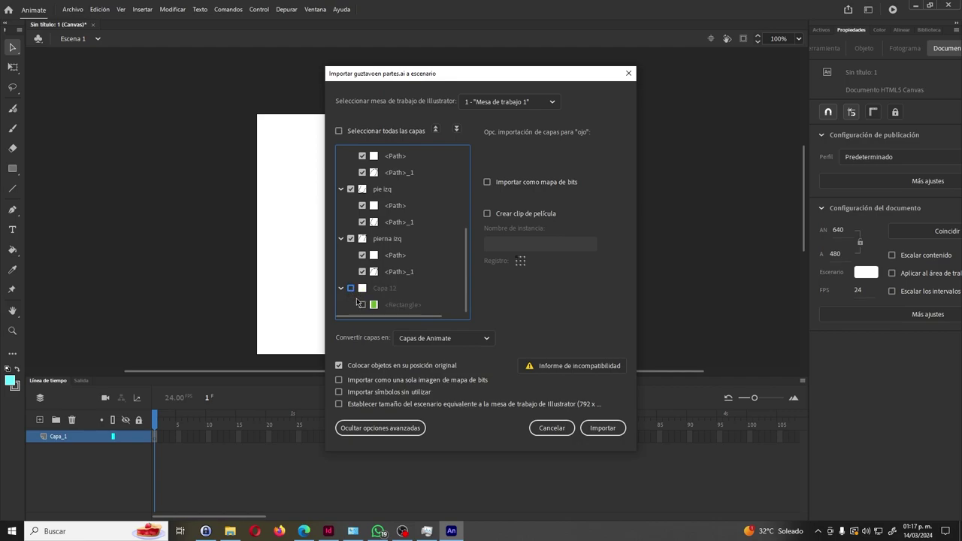
pyautogui.click(513, 106)
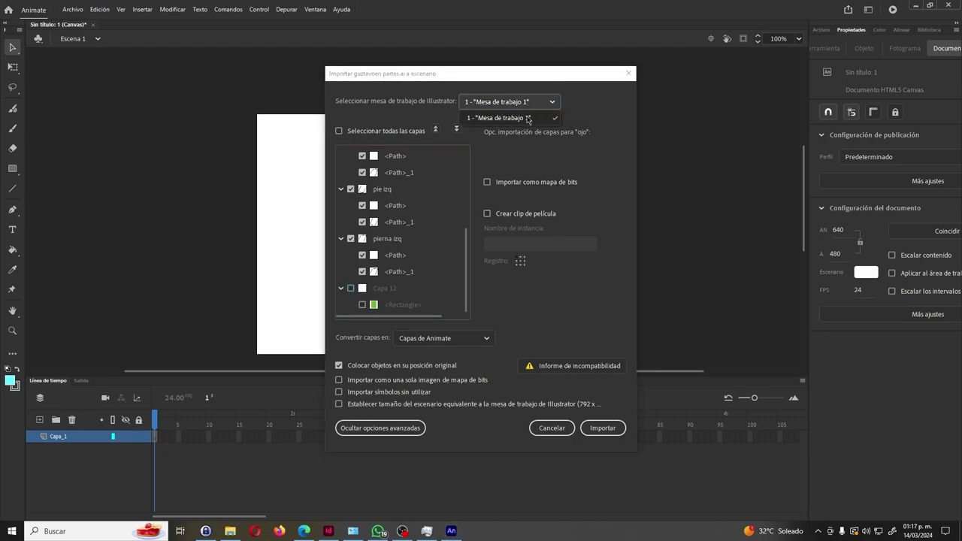
pyautogui.click(527, 157)
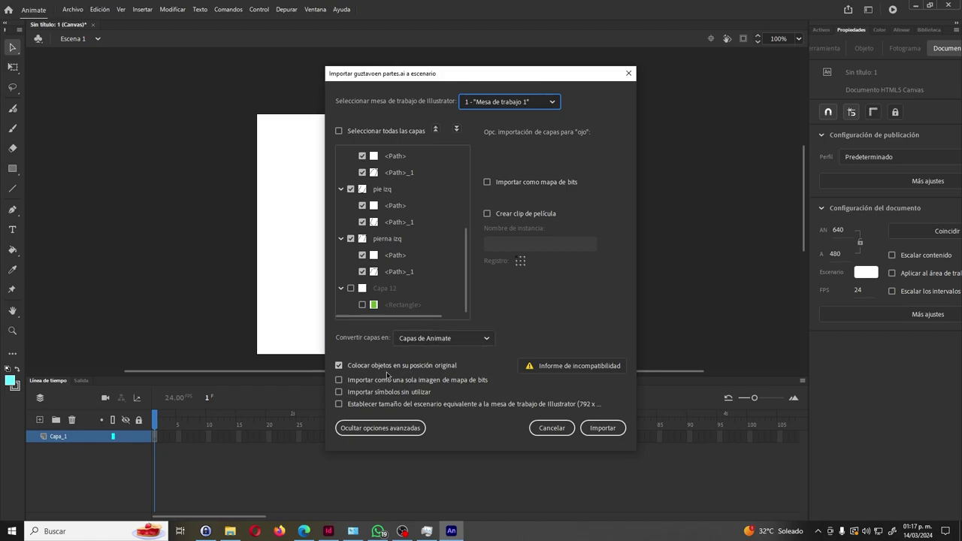
# Read the incompatibility report for the Illustrator document's colour mode.
pyautogui.click(549, 368)
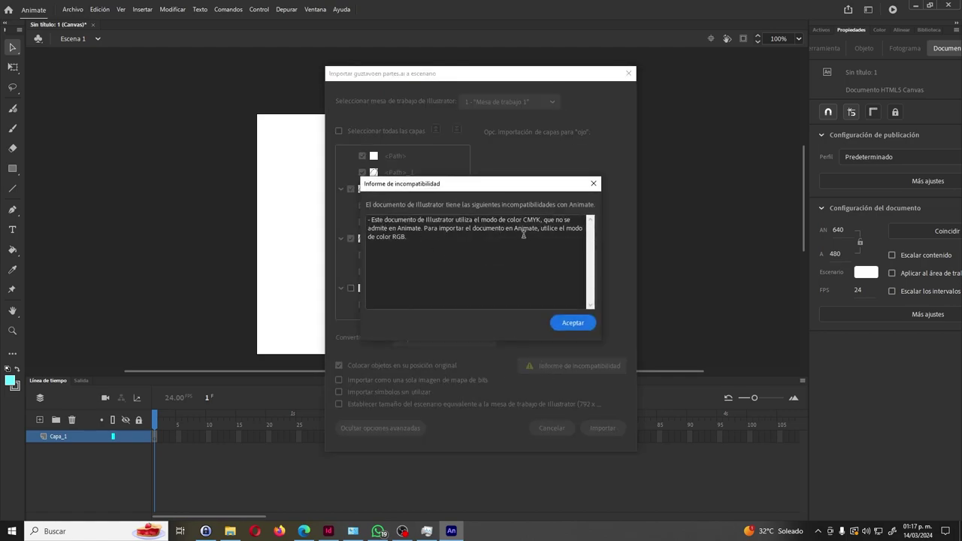
pyautogui.moveTo(507, 219); pyautogui.dragTo(540, 217)
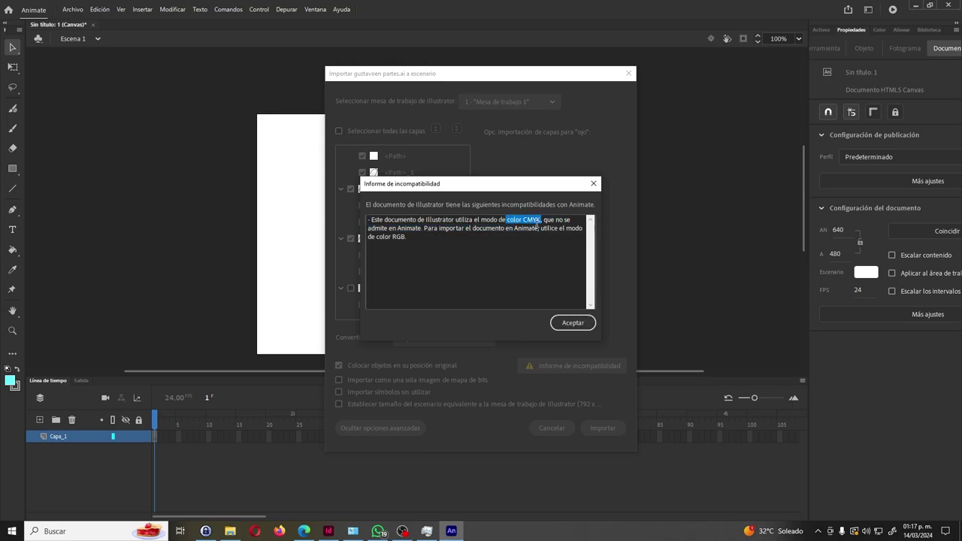
pyautogui.click(572, 322)
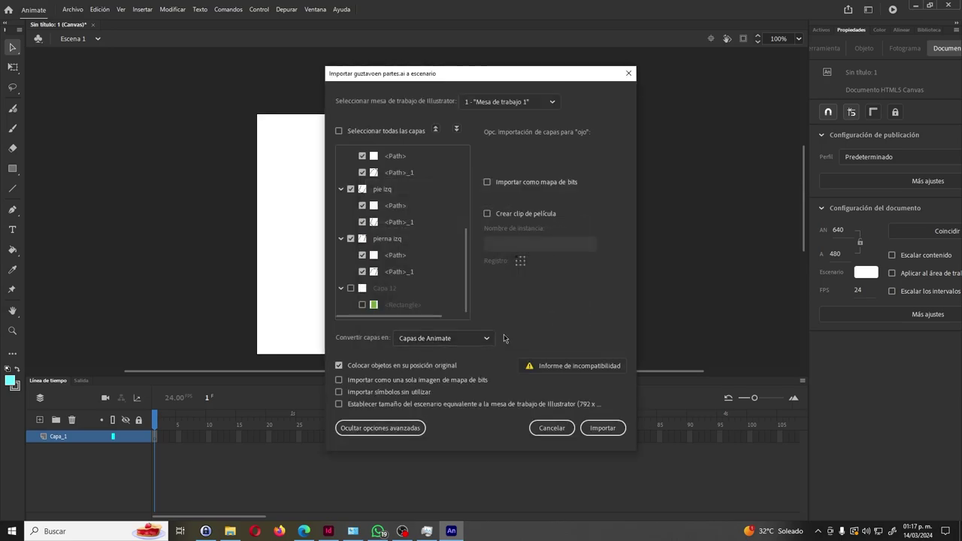
# Keep layer conversion set to Capas de Animate and import the character parts to the stage.
pyautogui.click(489, 338)
pyautogui.click(477, 356)
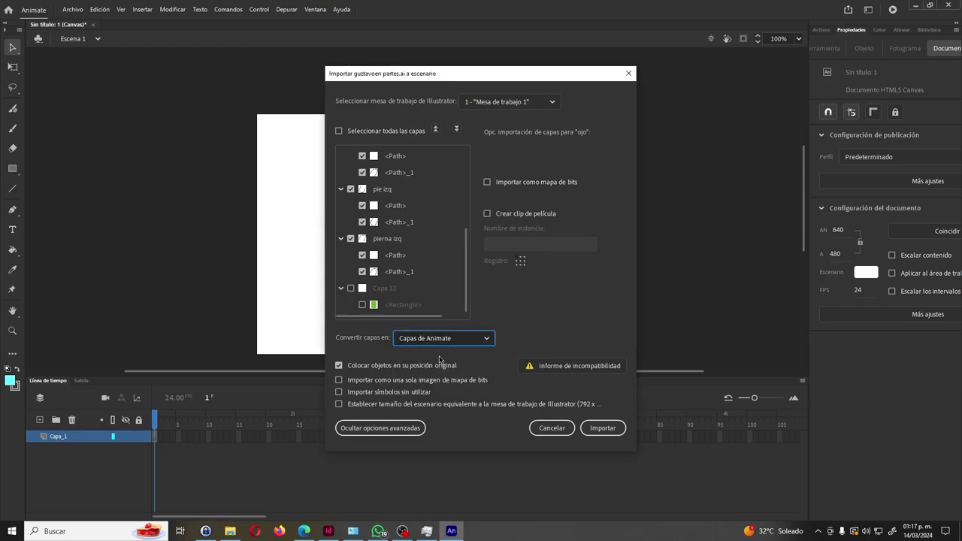
pyautogui.click(602, 428)
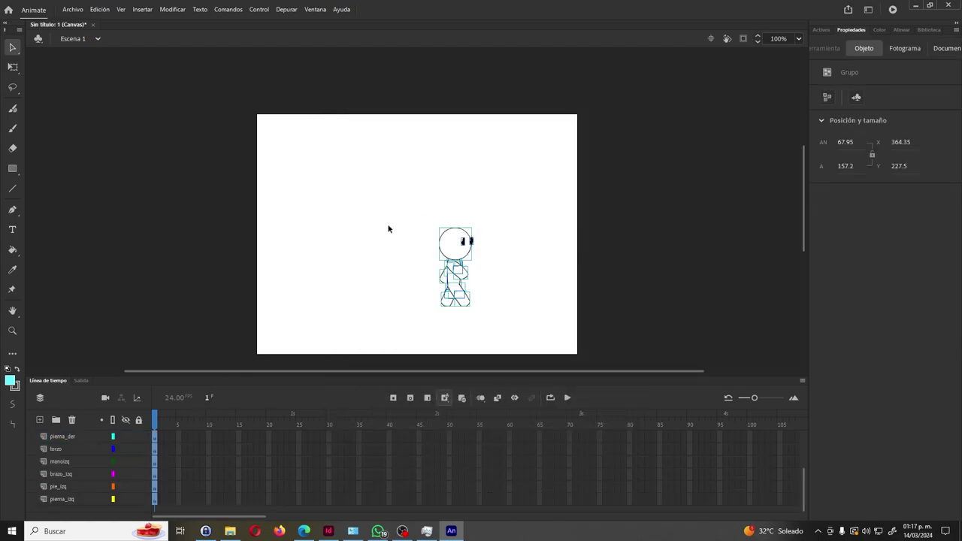
pyautogui.moveTo(375, 200); pyautogui.dragTo(511, 334)
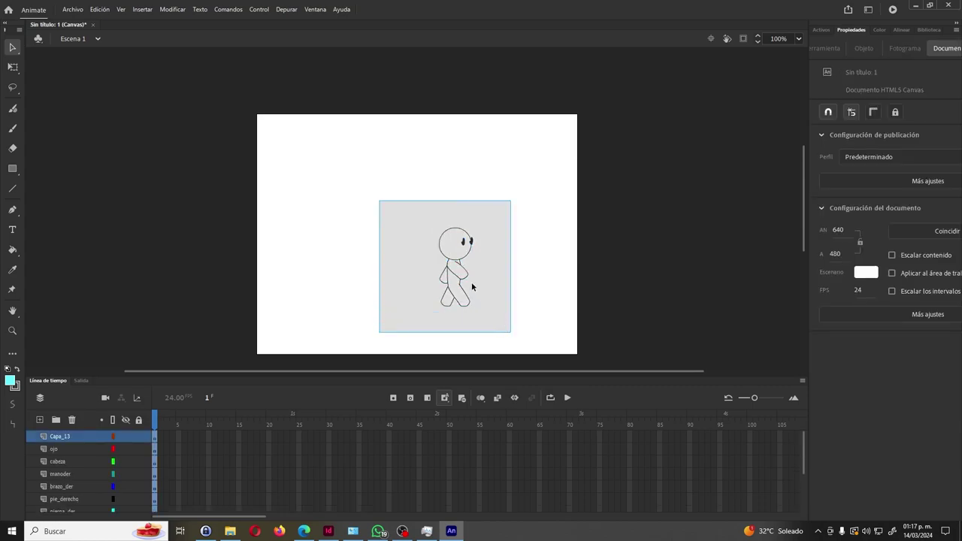
pyautogui.moveTo(463, 280); pyautogui.dragTo(380, 279)
pyautogui.hotkey('ctrl', 'z')
# Select all the character's parts and move them together to the left part of the stage.
pyautogui.moveTo(406, 206); pyautogui.dragTo(493, 303)
pyautogui.moveTo(461, 277); pyautogui.dragTo(350, 284)
pyautogui.click(418, 294)
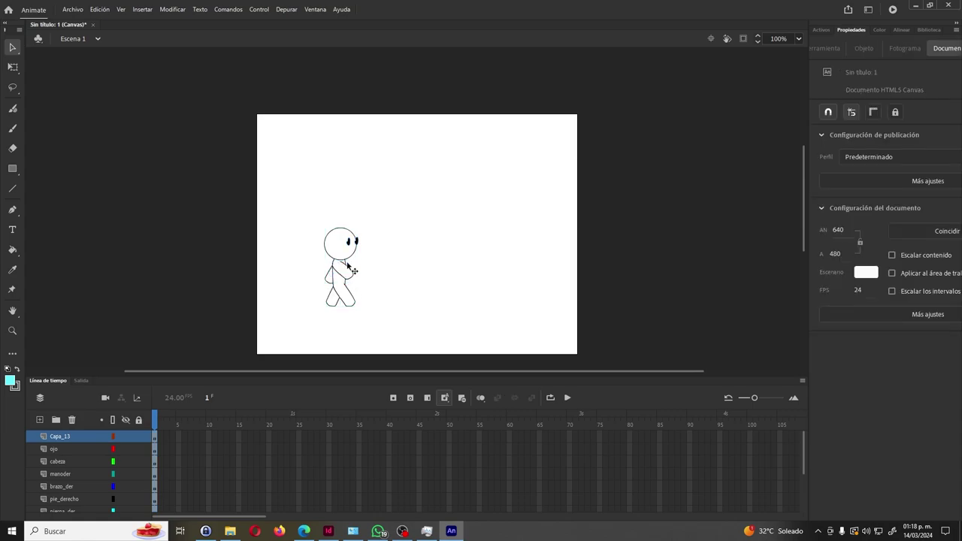
pyautogui.hscroll(3, 517, 354)
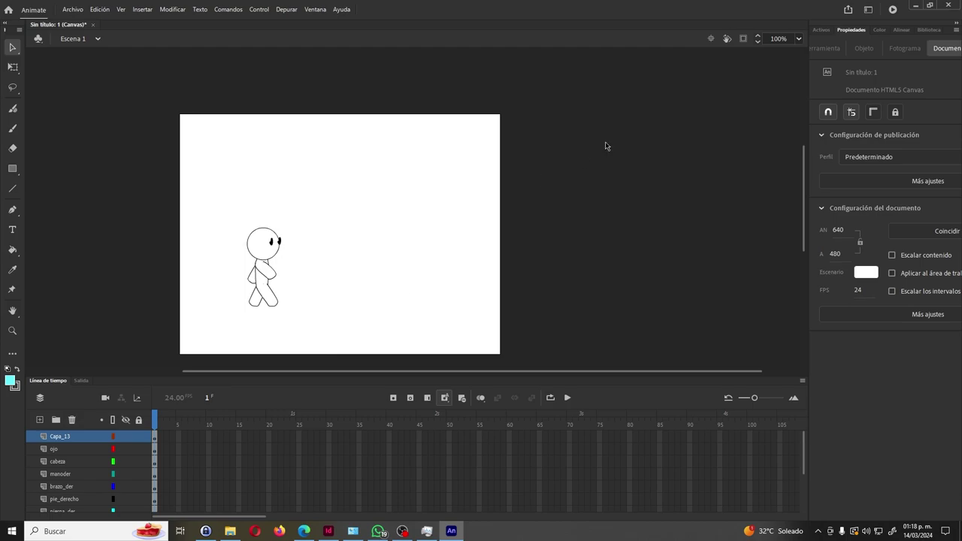
pyautogui.click(711, 39)
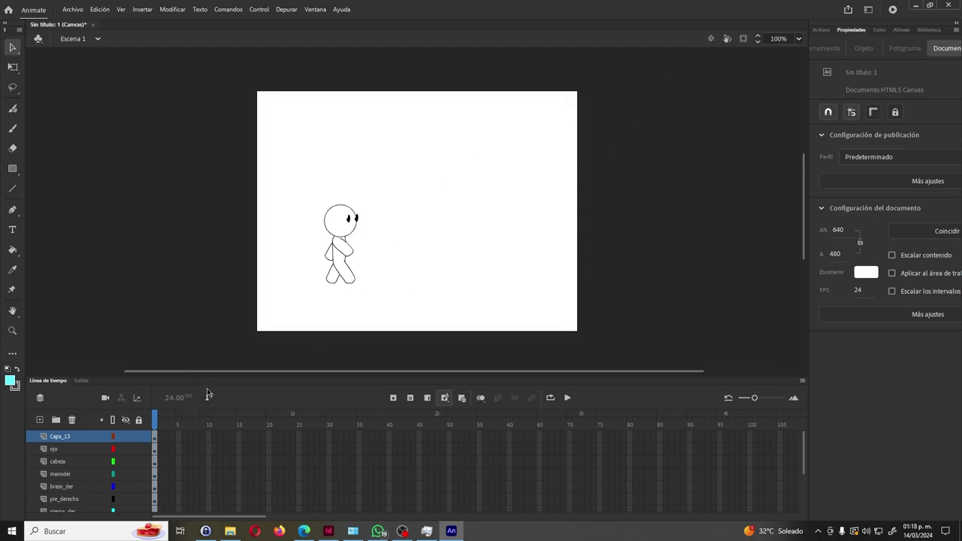
# Enlarge the timeline to show all the character's layers and bring the whole character into view on the stage.
pyautogui.moveTo(217, 376); pyautogui.dragTo(224, 292)
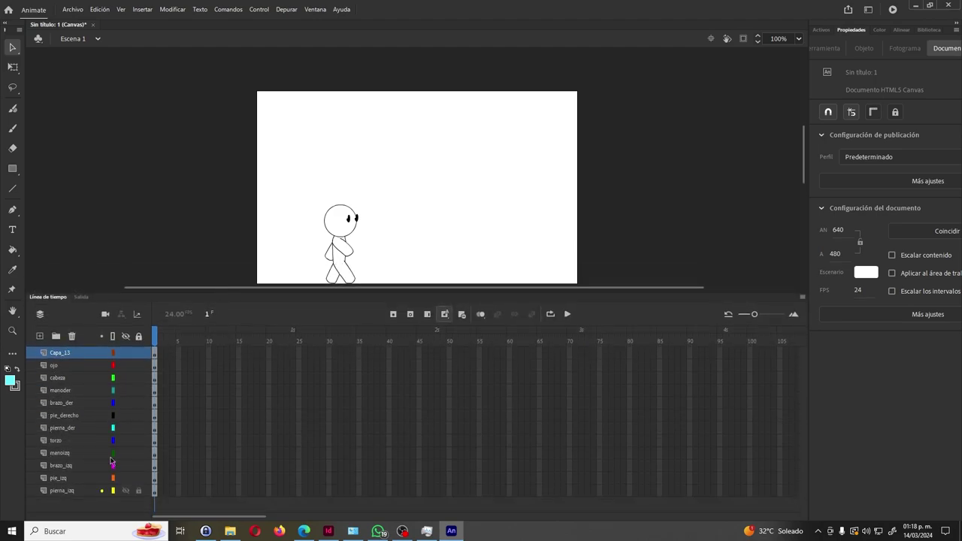
pyautogui.moveTo(291, 199); pyautogui.dragTo(381, 283)
pyautogui.click(394, 250)
pyautogui.moveTo(155, 350); pyautogui.dragTo(155, 490)
pyautogui.click(276, 242)
pyautogui.moveTo(802, 172); pyautogui.dragTo(802, 182)
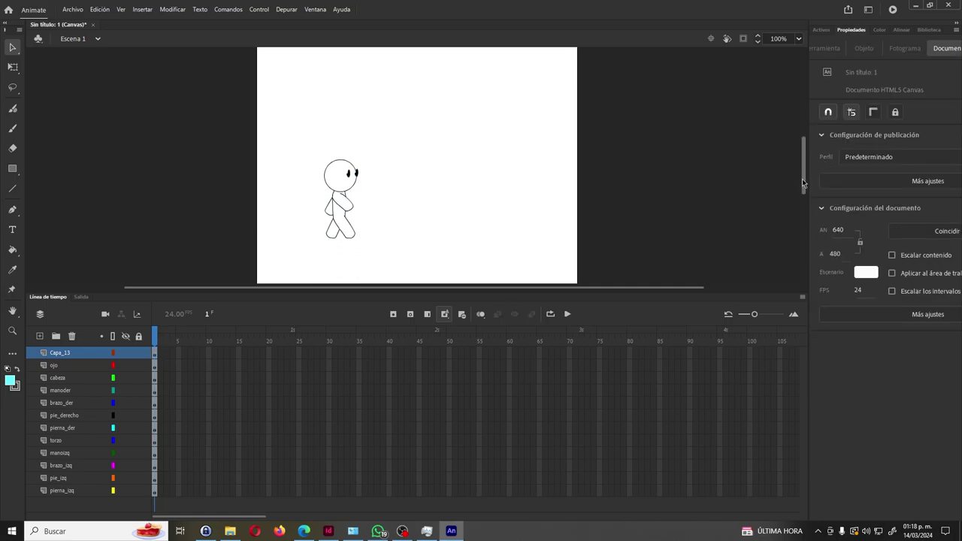
pyautogui.click(155, 354)
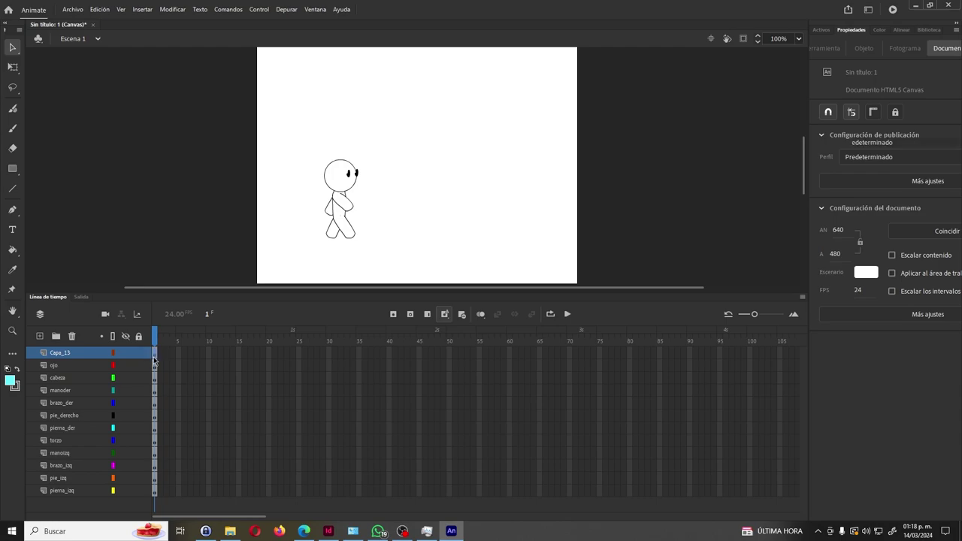
pyautogui.keyDown('shift'); pyautogui.click(153, 492); pyautogui.keyUp('shift')
pyautogui.rightClick(153, 492)
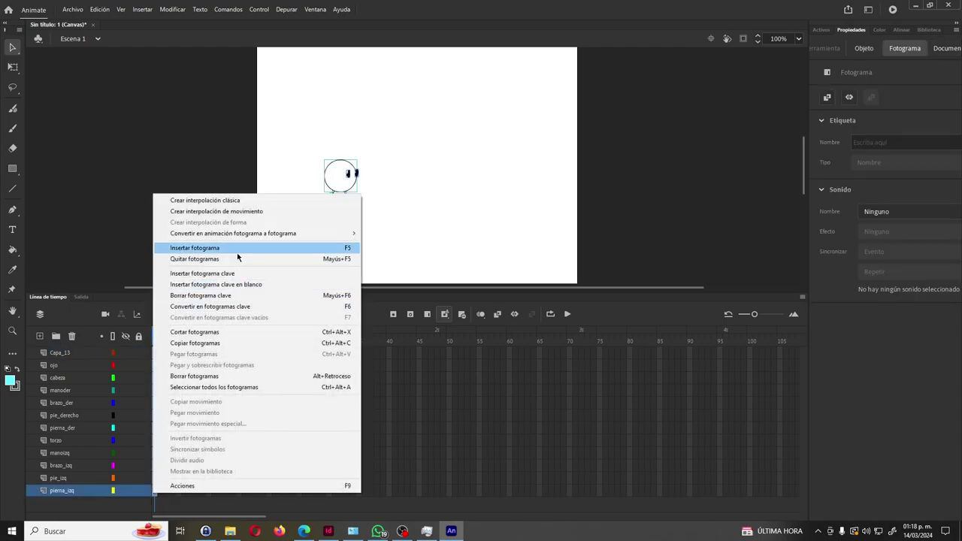
pyautogui.click(332, 376)
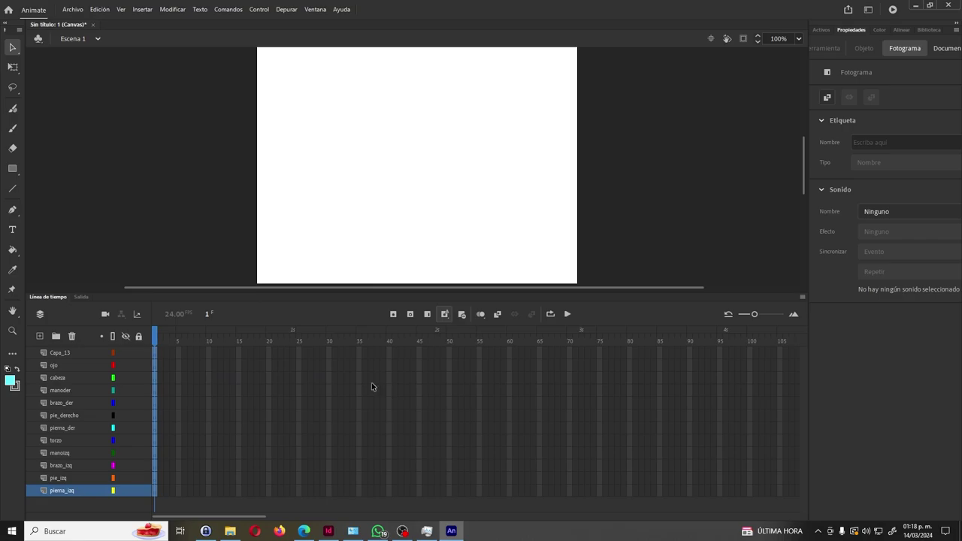
pyautogui.hotkey('ctrl', 'z')
pyautogui.click(196, 403)
# Create a classic tween on the first frame of every layer from Capa_13 to pierna_izq, accepting the conversion to symbols.
pyautogui.click(155, 355)
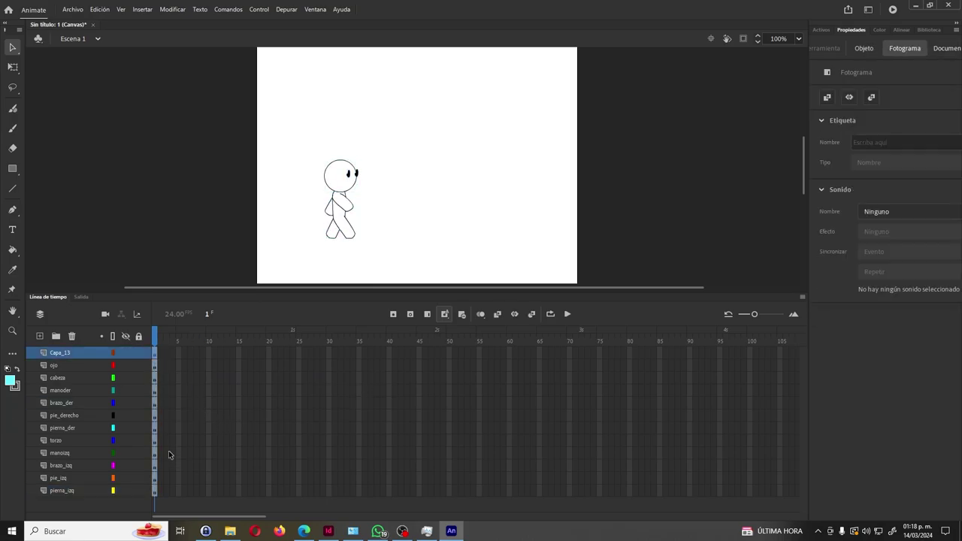
pyautogui.keyDown('shift'); pyautogui.click(154, 492); pyautogui.keyUp('shift')
pyautogui.rightClick(154, 493)
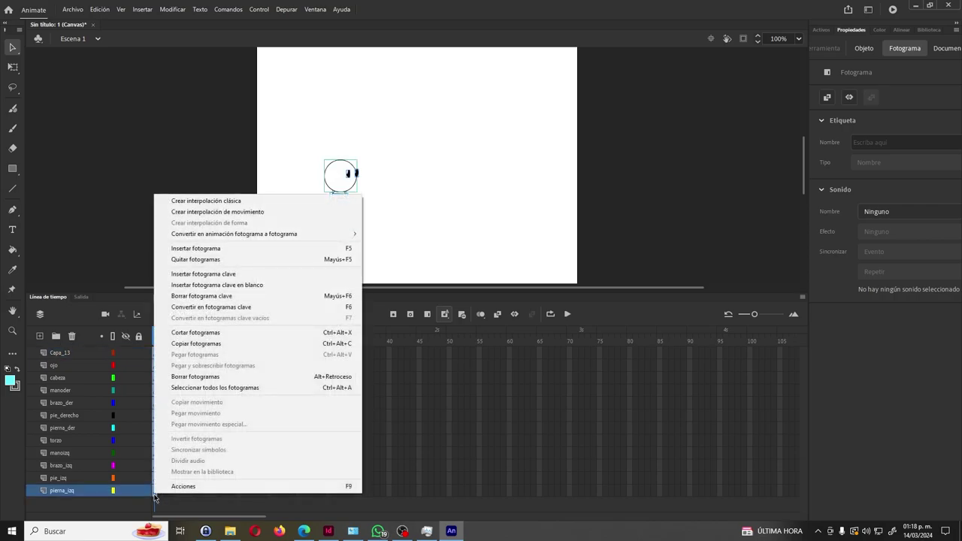
pyautogui.click(273, 203)
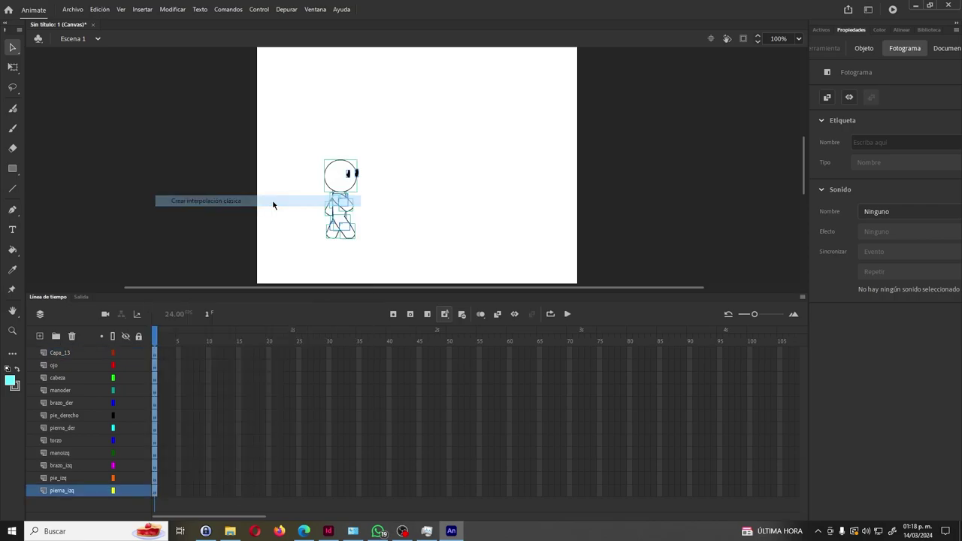
pyautogui.click(524, 295)
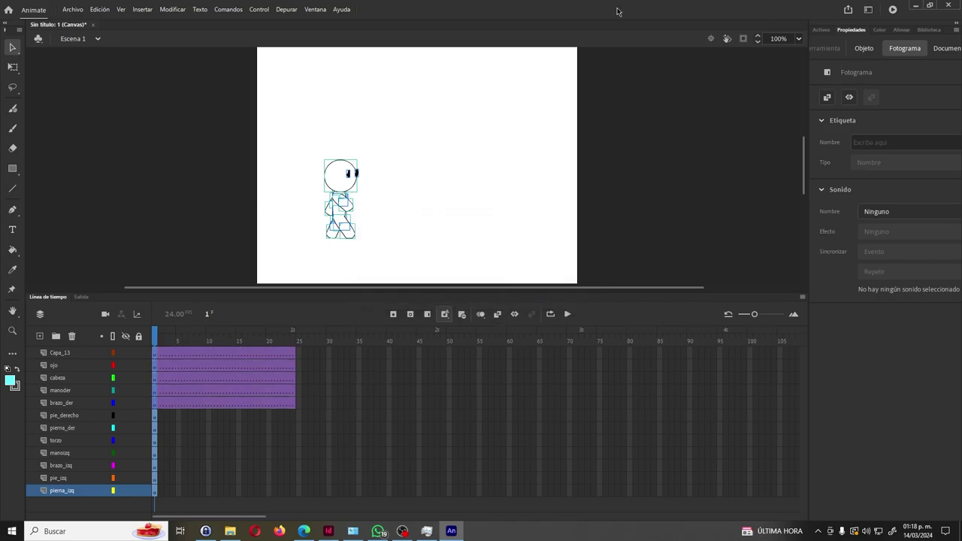
# Examine the previews of the tween symbols in the library, from Interpolación 1 up to Interpolación 12.
pyautogui.click(929, 31)
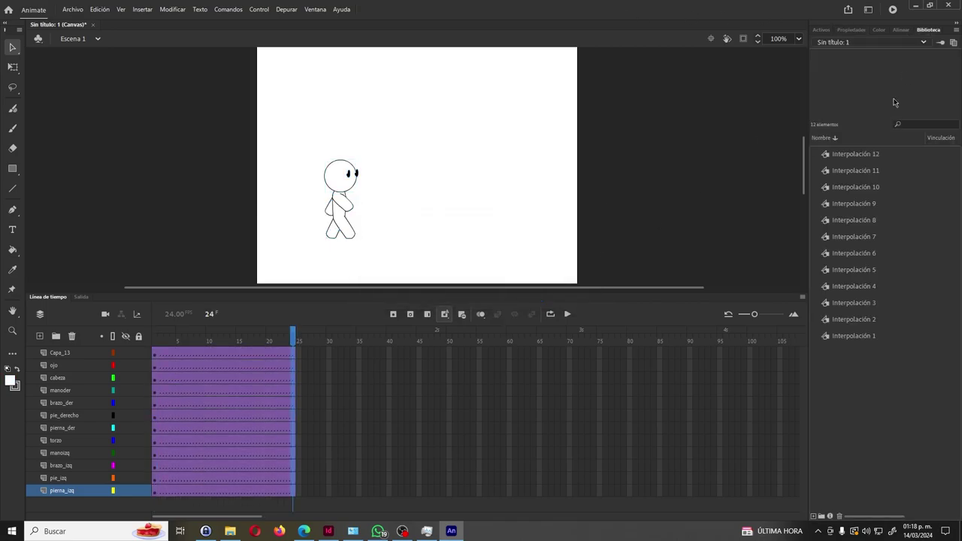
pyautogui.click(850, 339)
pyautogui.click(850, 322)
pyautogui.click(851, 289)
pyautogui.click(854, 269)
pyautogui.click(853, 253)
pyautogui.click(854, 219)
pyautogui.click(854, 188)
pyautogui.click(855, 169)
pyautogui.click(857, 155)
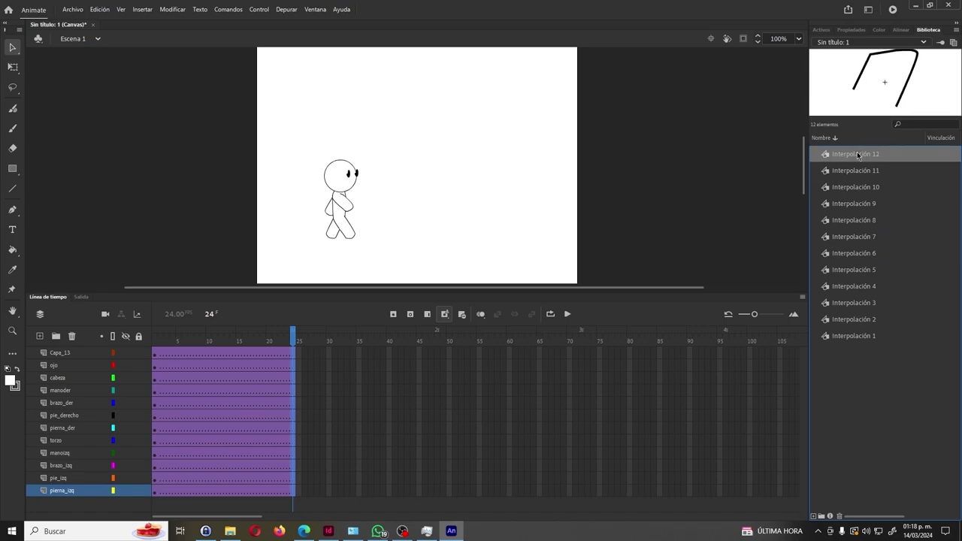
pyautogui.click(156, 355)
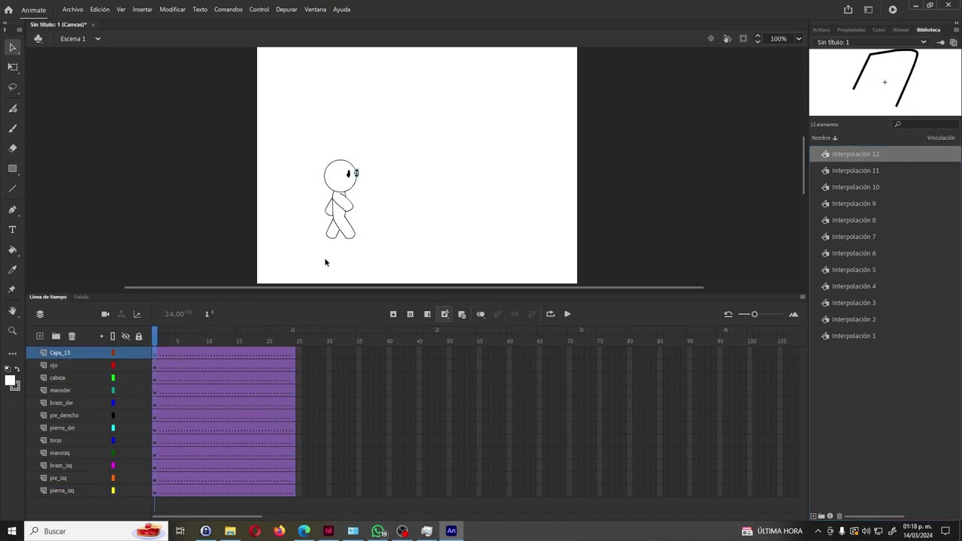
pyautogui.click(345, 231)
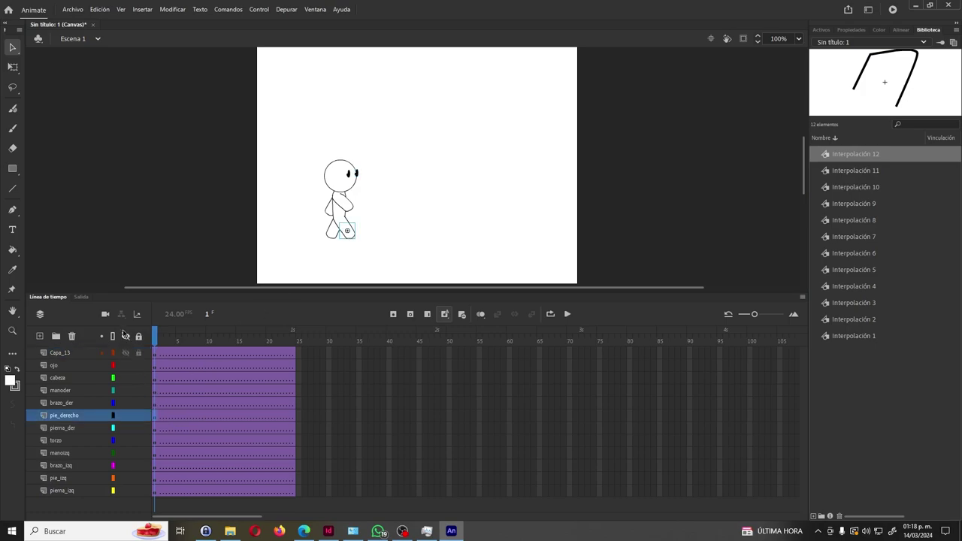
pyautogui.click(130, 378)
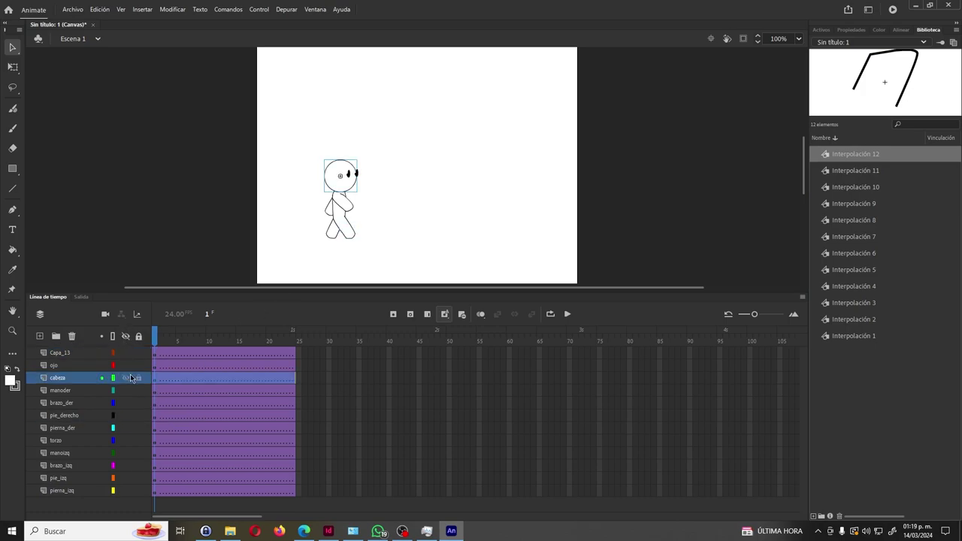
pyautogui.click(106, 315)
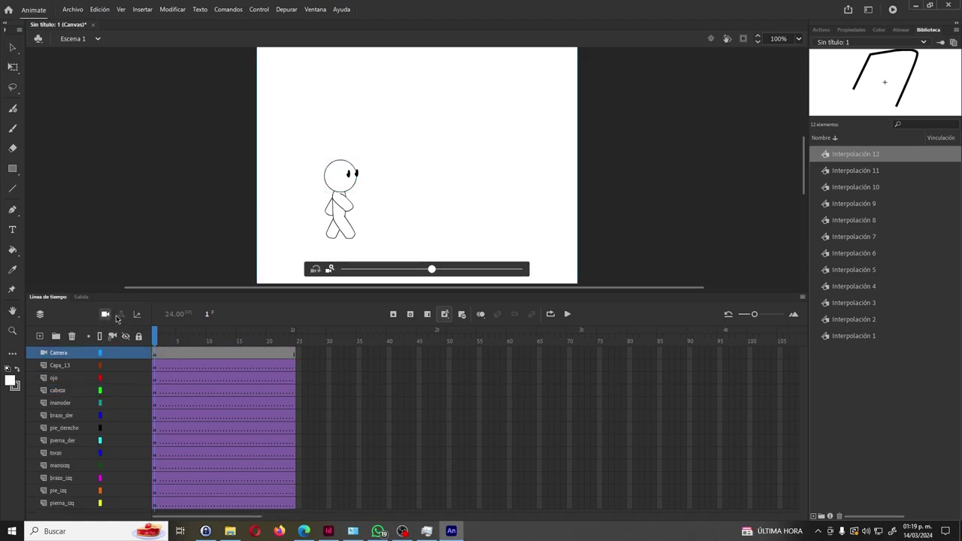
pyautogui.click(105, 315)
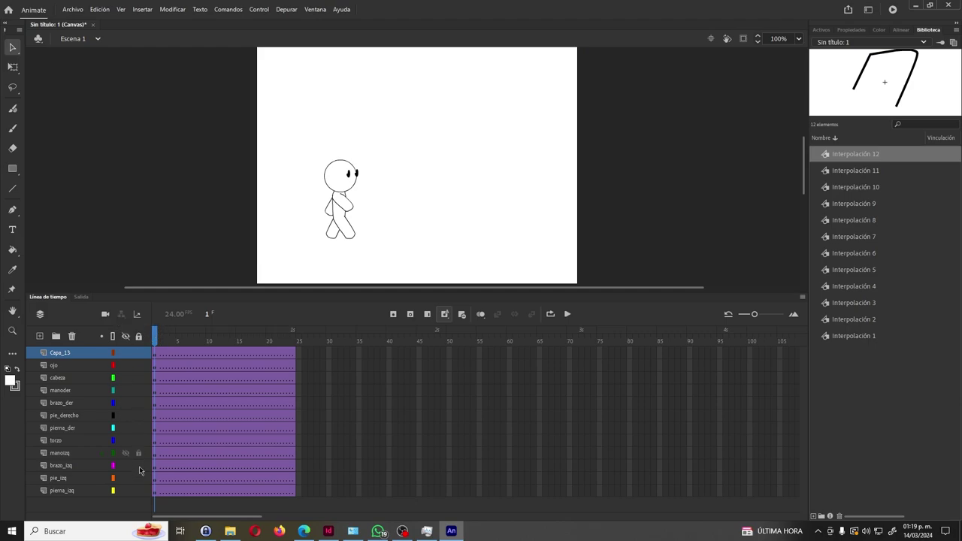
# Create a new 640 x 480 document at 24 fps for ActionScript 3.0, and return to the Canvas document.
pyautogui.click(72, 9)
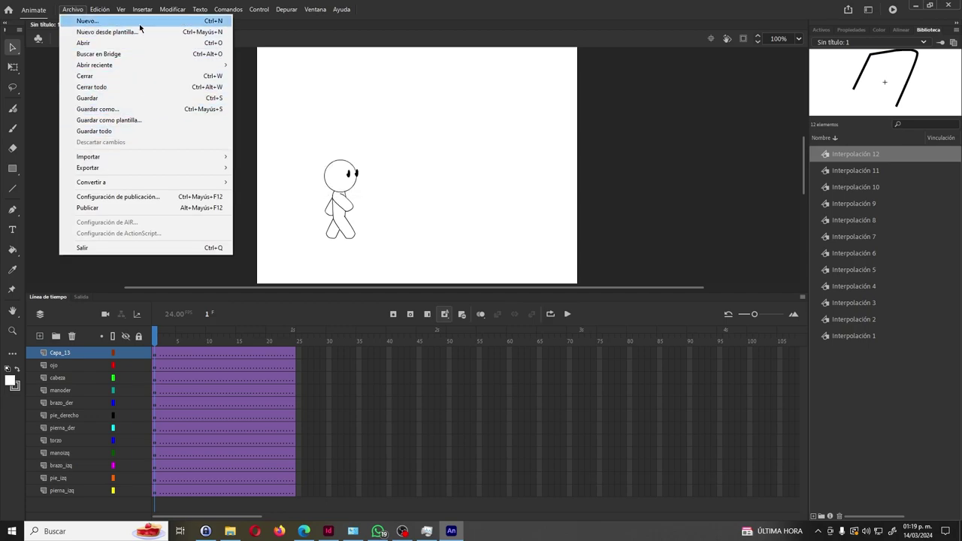
pyautogui.click(87, 20)
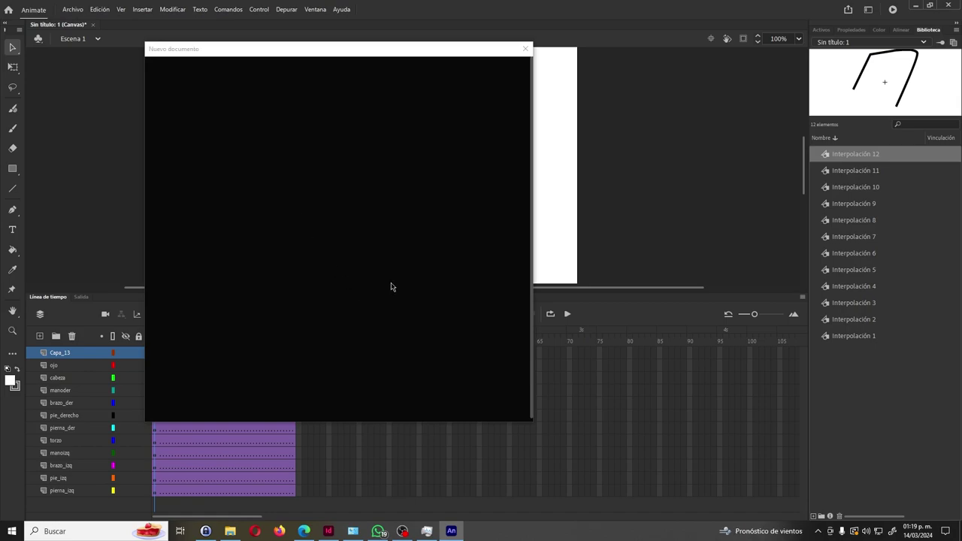
pyautogui.click(432, 280)
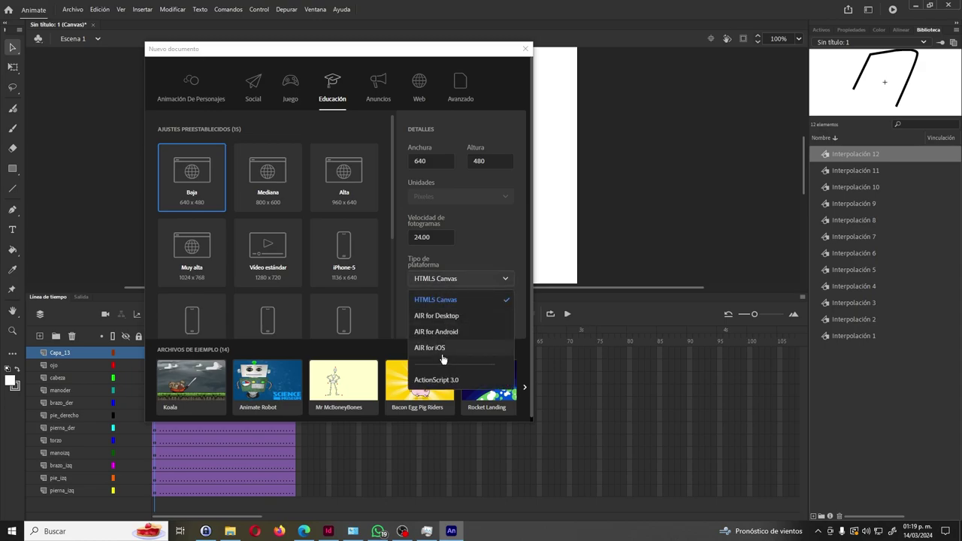
pyautogui.click(443, 380)
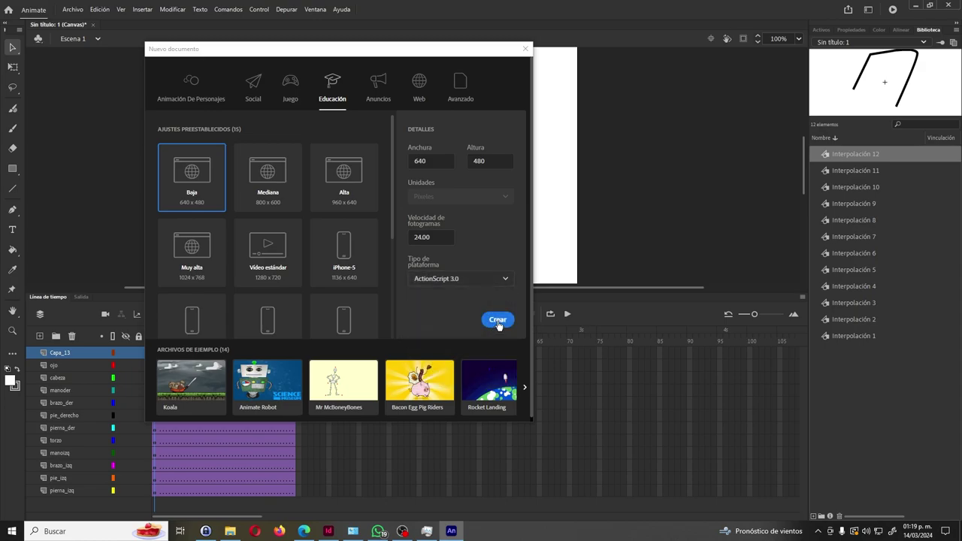
pyautogui.click(497, 320)
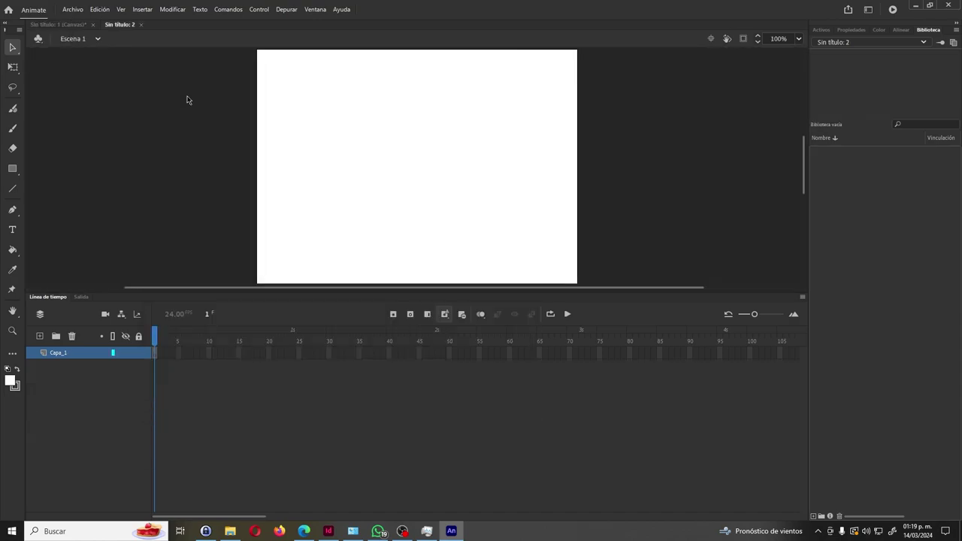
pyautogui.click(59, 24)
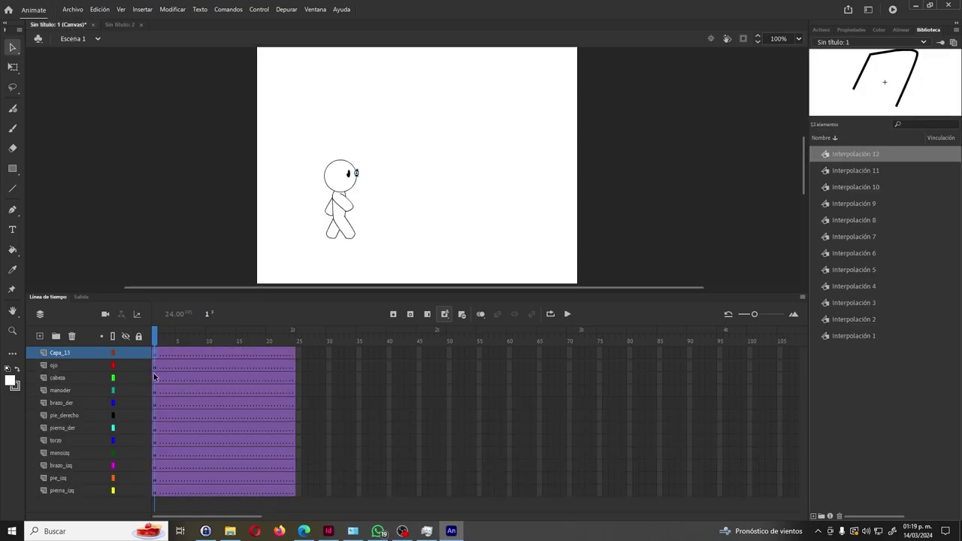
pyautogui.keyDown('shift'); pyautogui.click(293, 494); pyautogui.keyUp('shift')
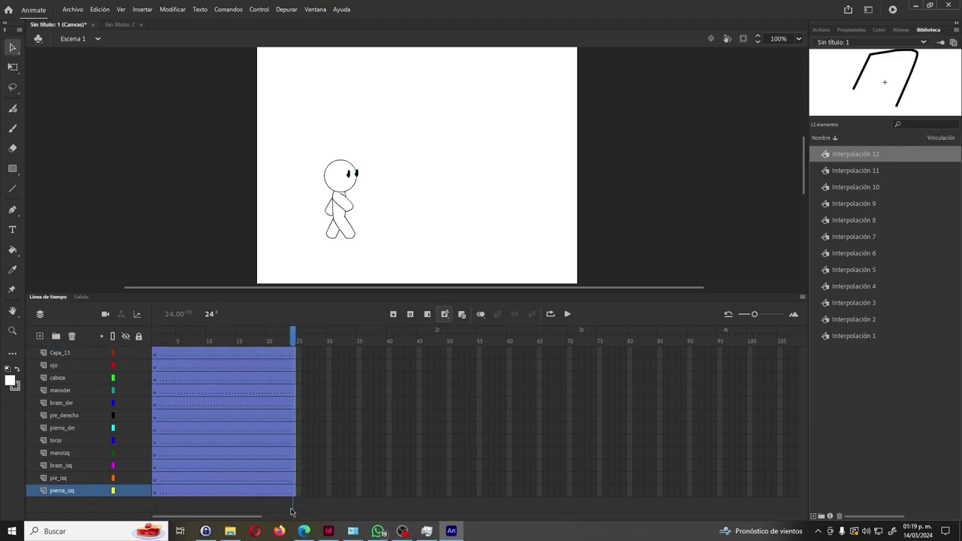
pyautogui.click(317, 440)
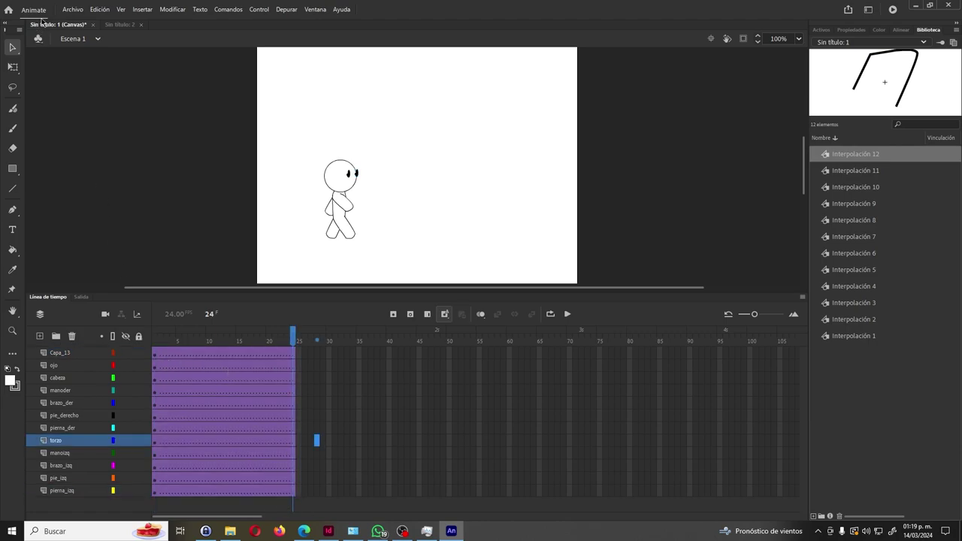
pyautogui.click(155, 354)
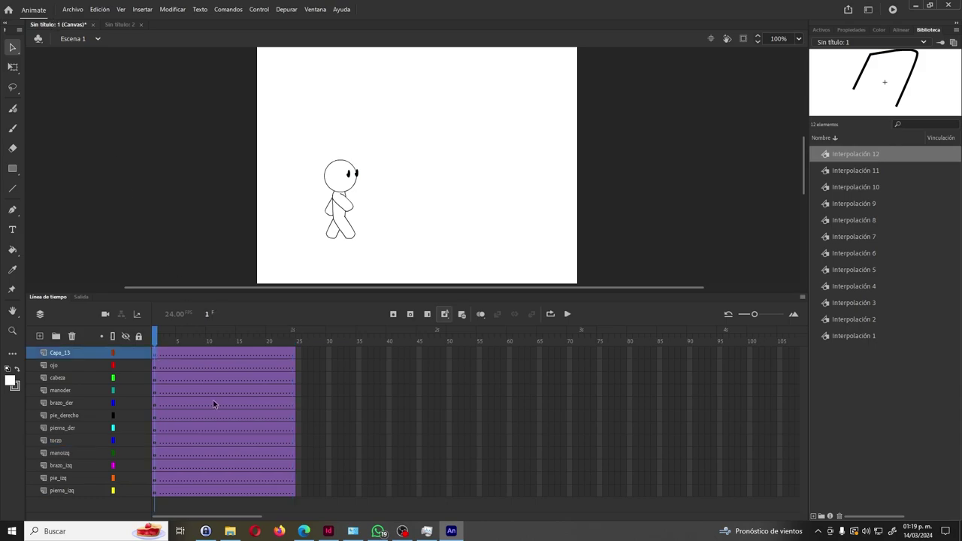
pyautogui.keyDown('shift'); pyautogui.click(292, 493); pyautogui.keyUp('shift')
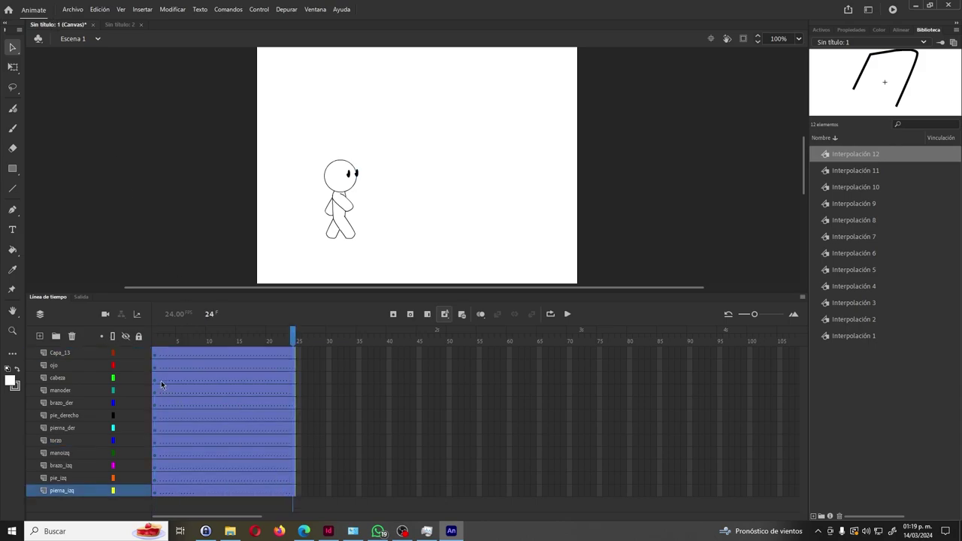
pyautogui.rightClick(160, 385)
pyautogui.click(347, 428)
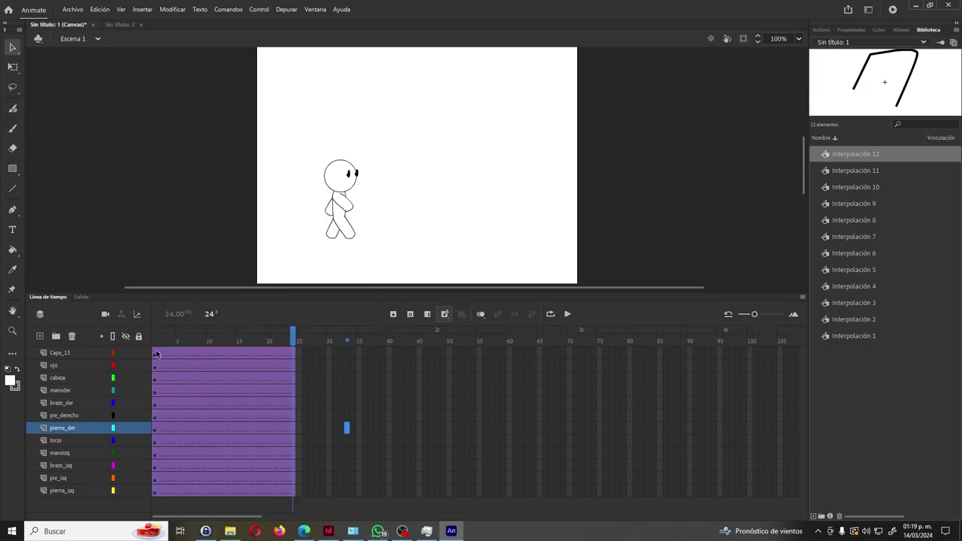
# Copy the first frame of all the character's layers, from Capa_13 to pierna_izq.
pyautogui.click(156, 354)
pyautogui.keyDown('shift'); pyautogui.click(154, 493); pyautogui.keyUp('shift')
pyautogui.rightClick(154, 496)
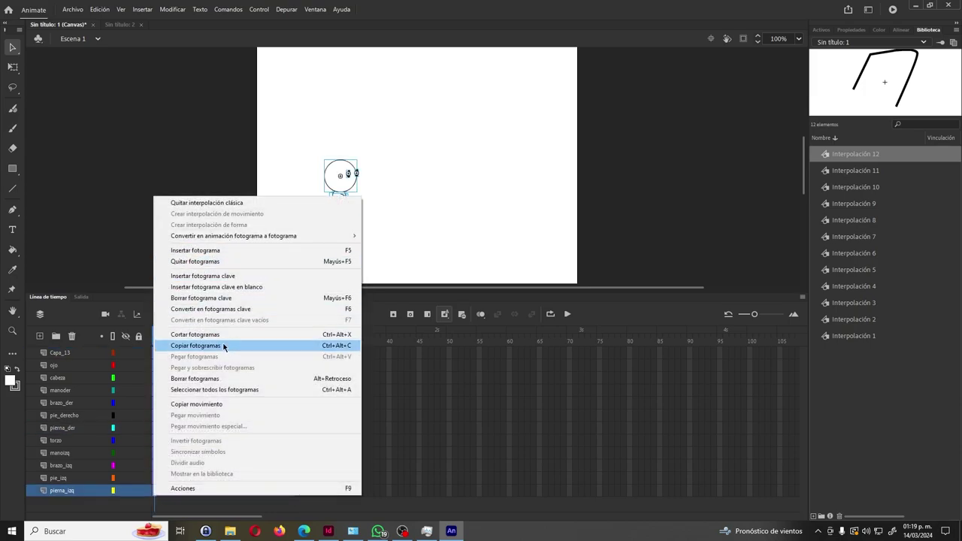
pyautogui.click(223, 347)
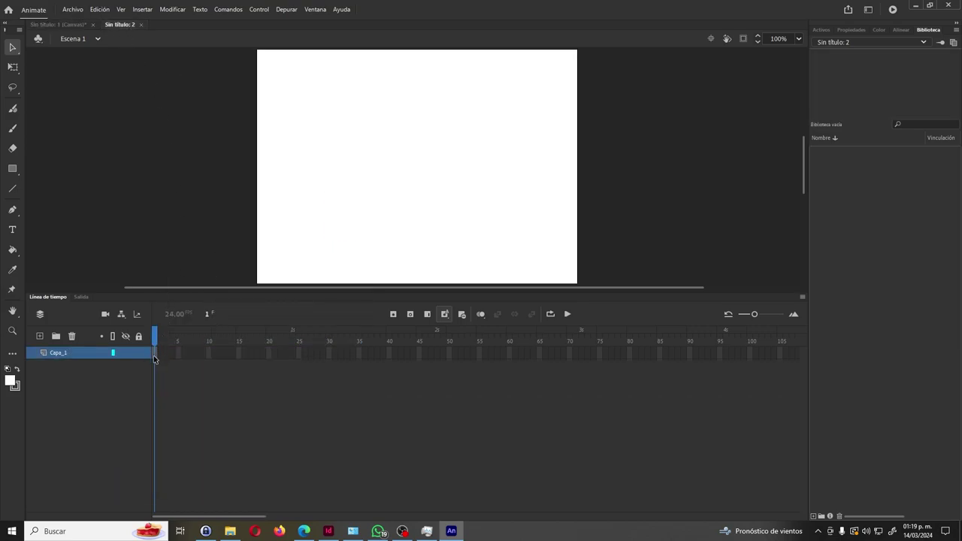
# Paste the copied character frames into the first frame of Capa_1 in the new document Sin título: 2.
pyautogui.rightClick(154, 358)
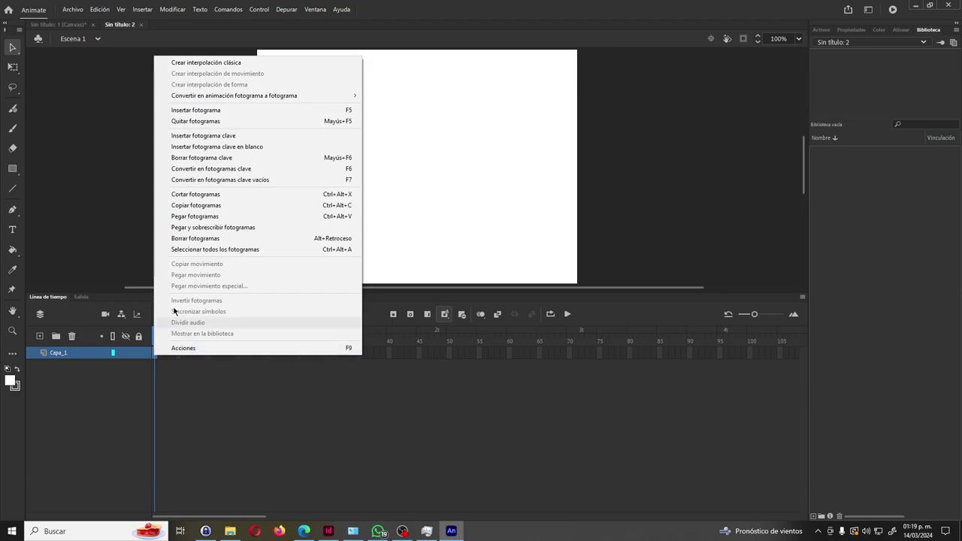
pyautogui.click(199, 217)
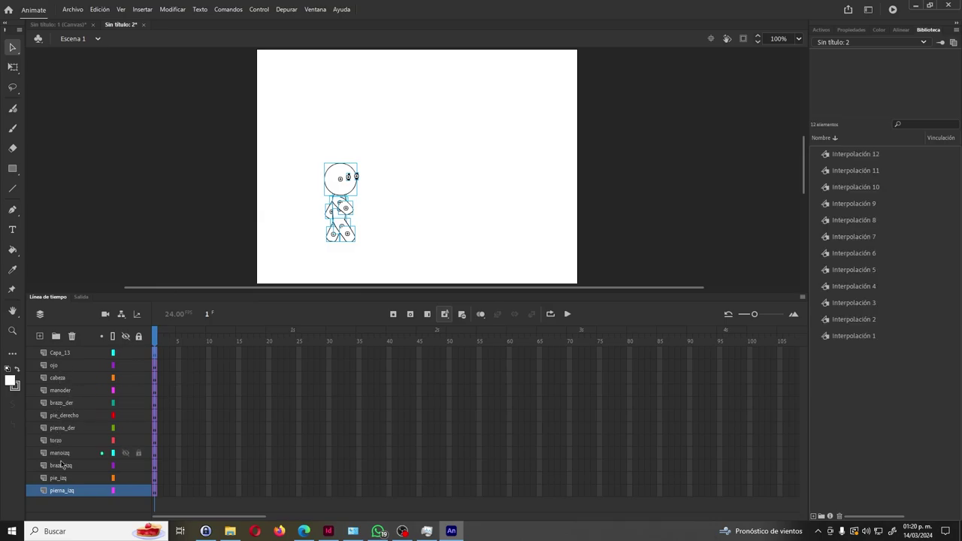
pyautogui.click(197, 402)
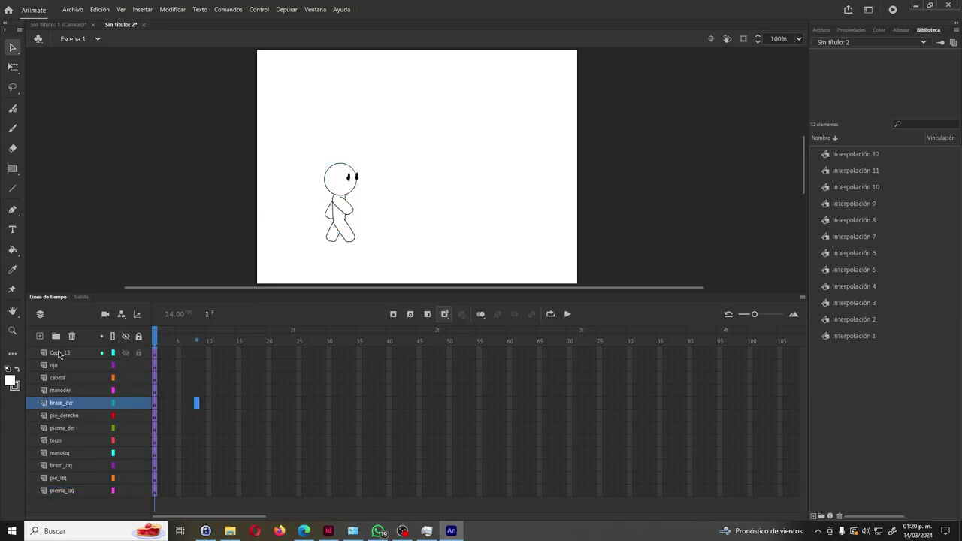
pyautogui.click(64, 353)
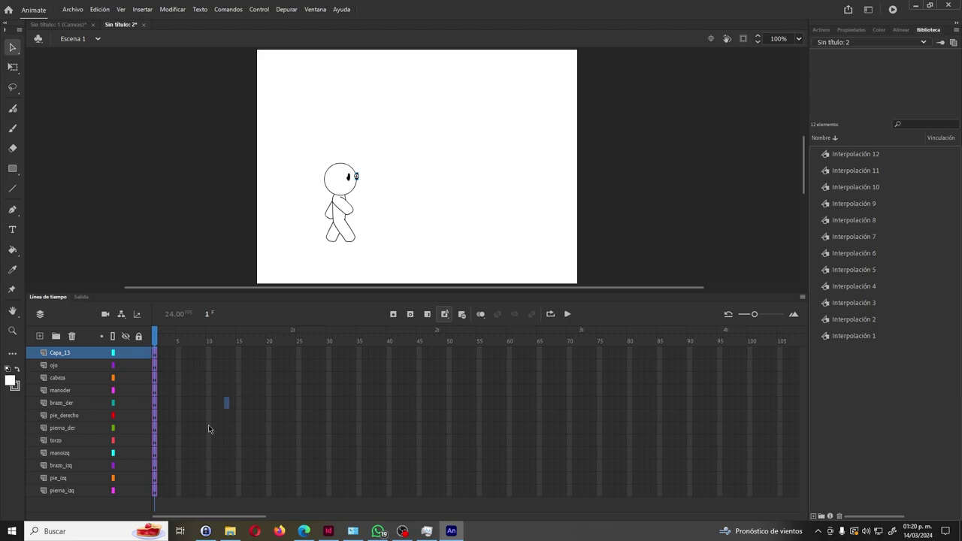
pyautogui.hotkey('ctrl', 'z')
pyautogui.hotkey('ctrl', 'y')
pyautogui.click(155, 489)
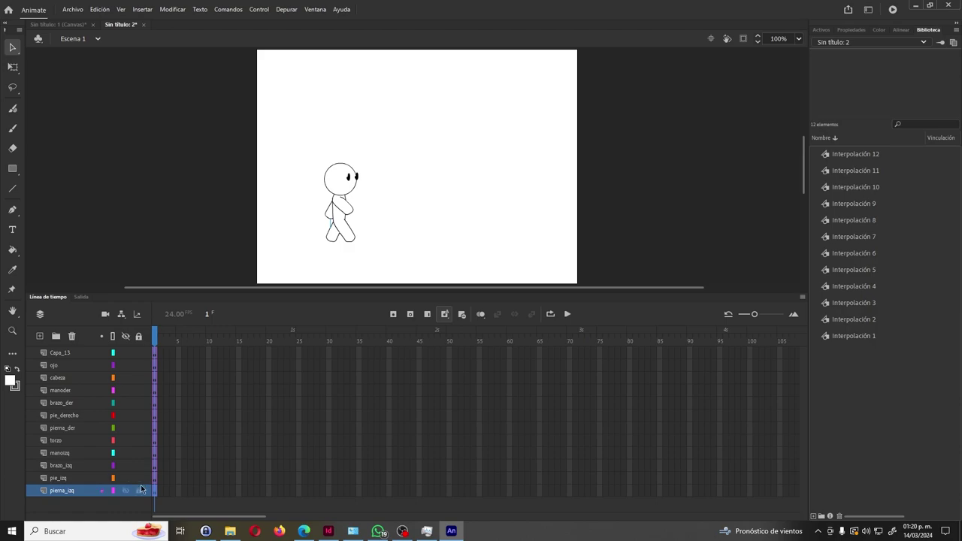
pyautogui.click(347, 239)
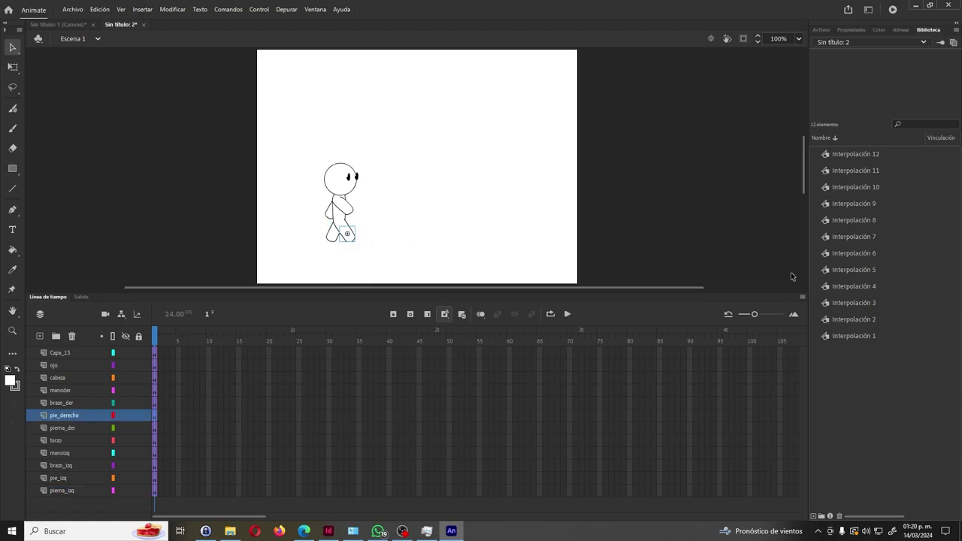
# Close the Canvas document Sin título: 1 and show the layer parenting view in the timeline of Sin título: 2.
pyautogui.click(73, 25)
pyautogui.click(93, 25)
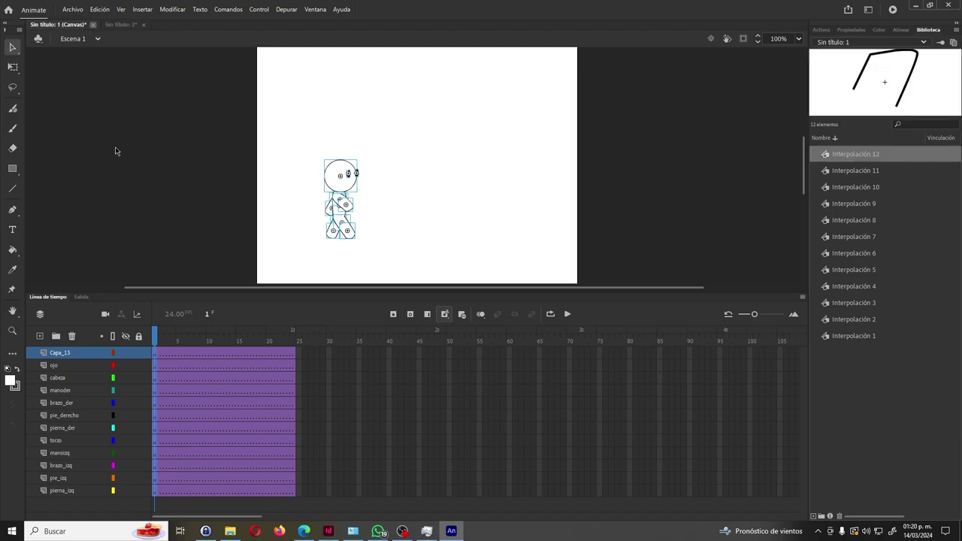
pyautogui.click(478, 279)
pyautogui.moveTo(257, 124); pyautogui.dragTo(393, 260)
pyautogui.click(51, 51)
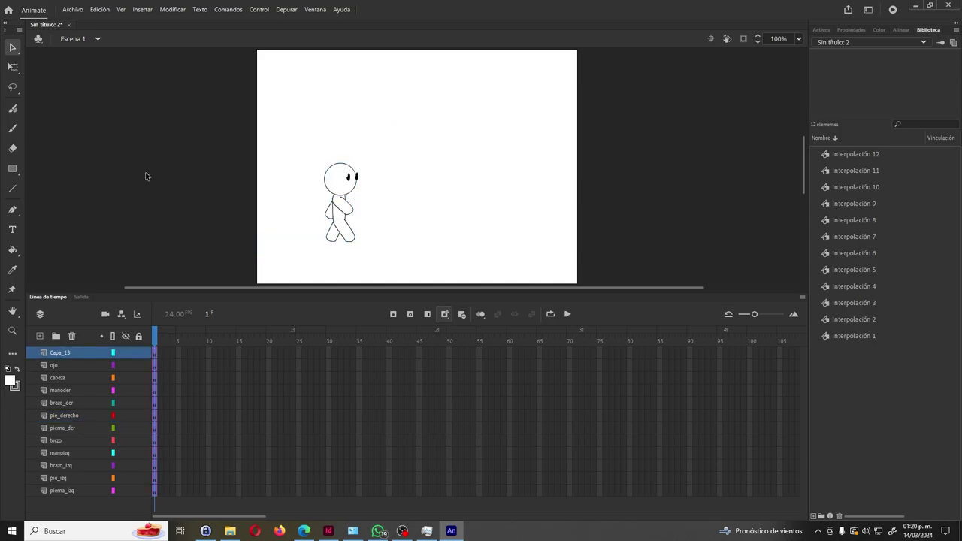
pyautogui.click(121, 315)
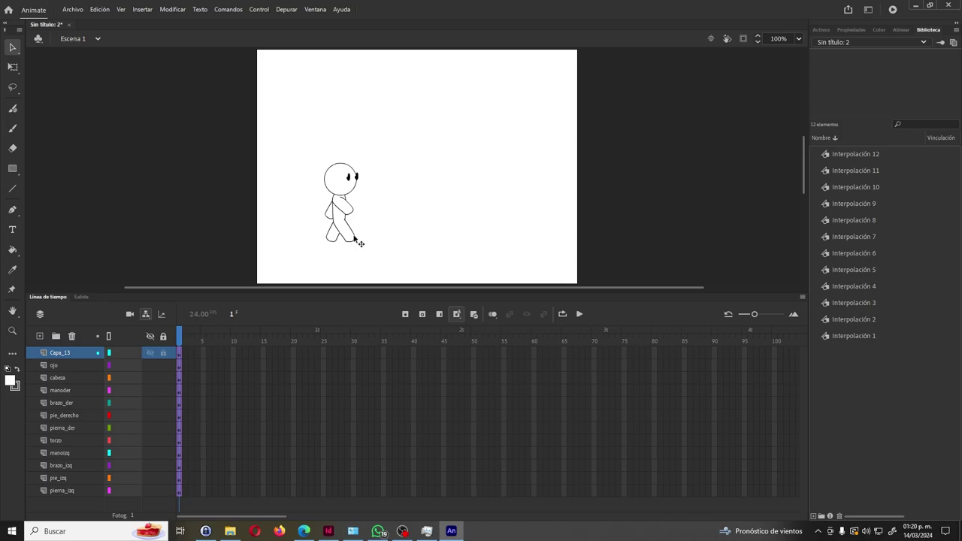
# Move the transformation points of the front leg with Free Transform: pierna_der's to the hip and pie_derecho's to the knee.
pyautogui.press('z')
pyautogui.moveTo(312, 154); pyautogui.dragTo(381, 254)
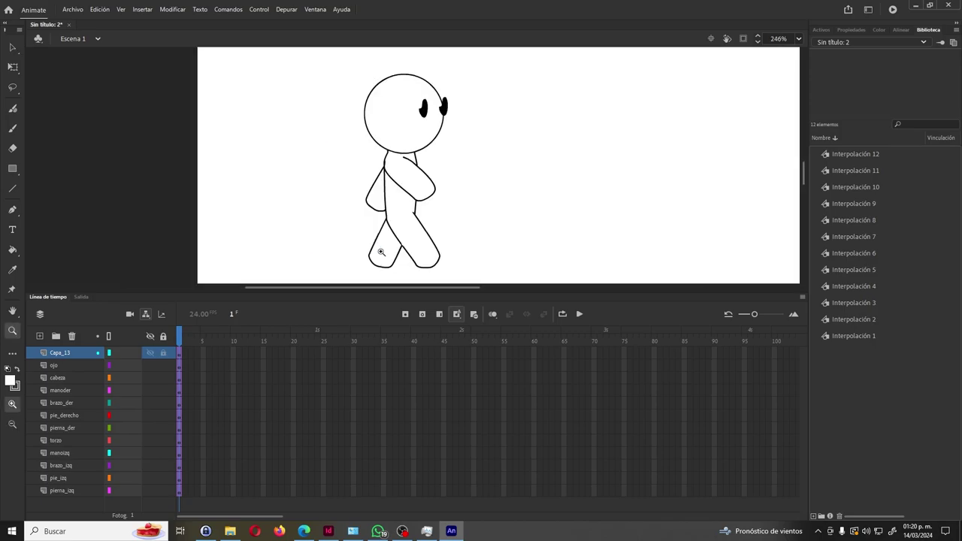
pyautogui.press('v')
pyautogui.click(439, 257)
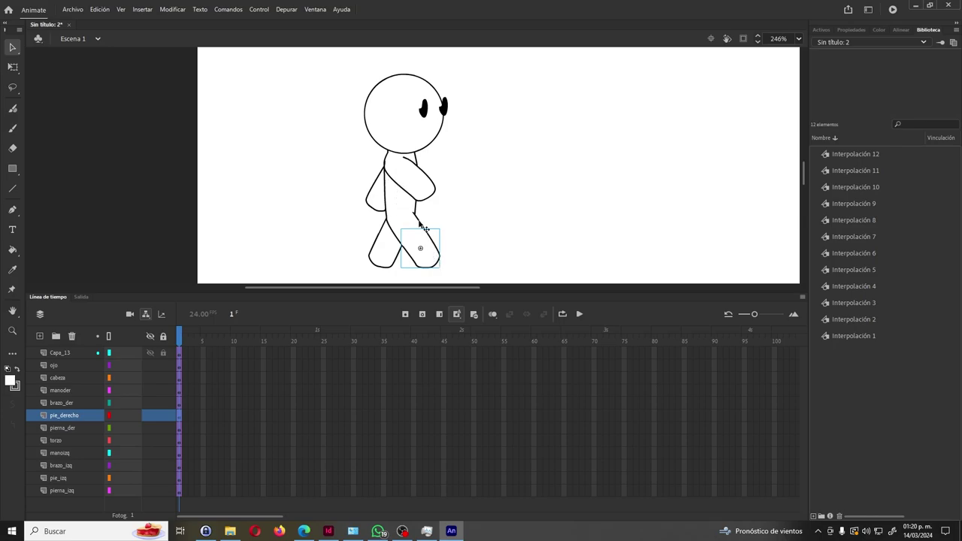
pyautogui.click(425, 229)
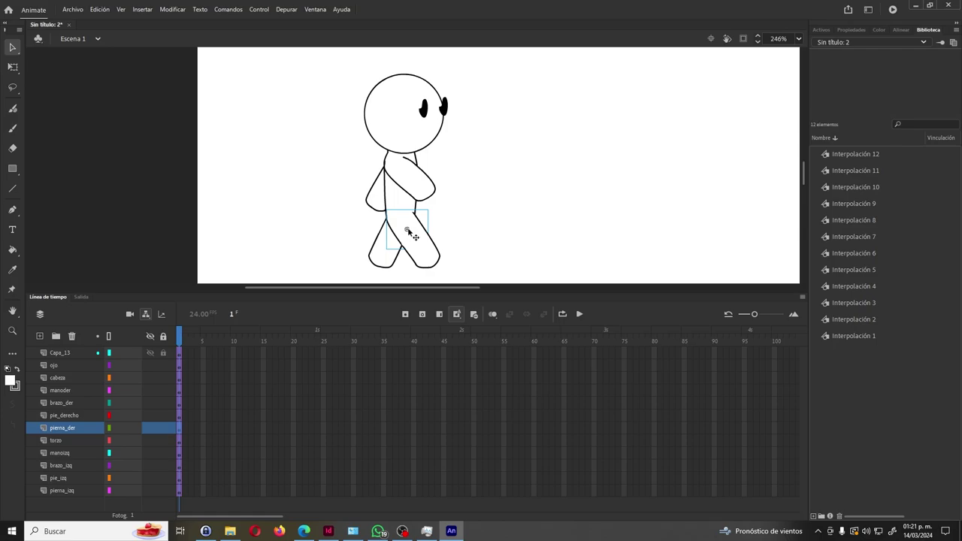
pyautogui.click(12, 67)
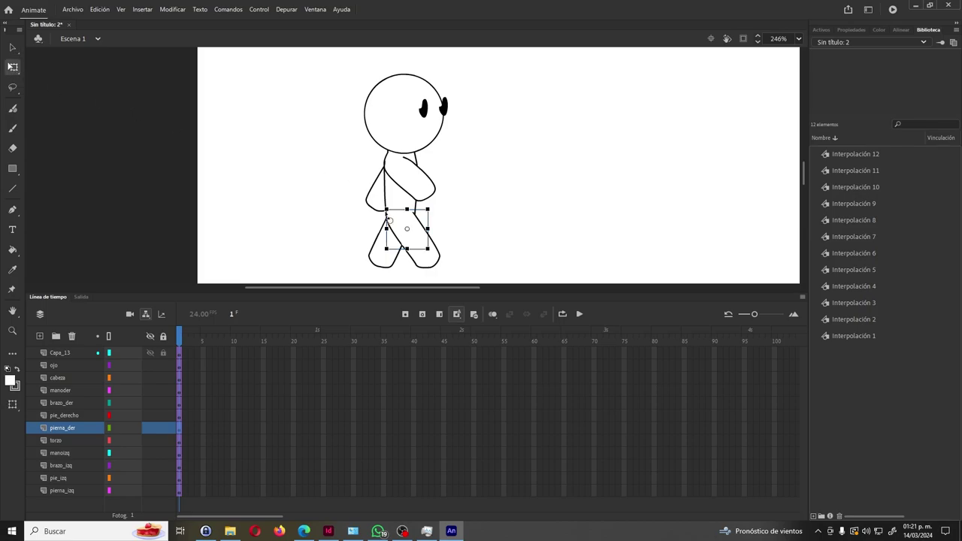
pyautogui.moveTo(404, 230); pyautogui.dragTo(399, 221)
pyautogui.click(436, 266)
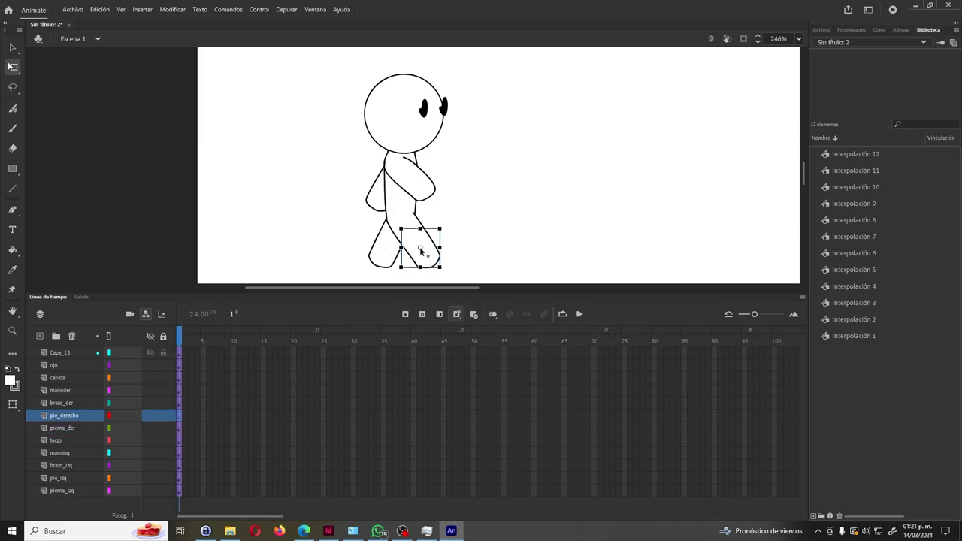
pyautogui.moveTo(420, 247); pyautogui.dragTo(414, 240)
# Move the rear leg's transformation points: pie_izq's up to the knee and pierna_izq's up to the hip.
pyautogui.click(384, 254)
pyautogui.moveTo(386, 245); pyautogui.dragTo(390, 240)
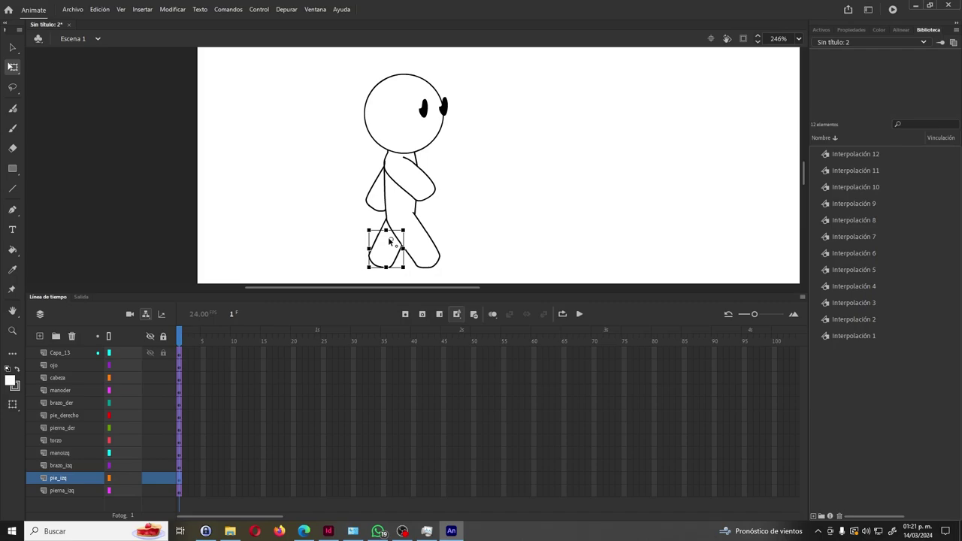
pyautogui.click(391, 228)
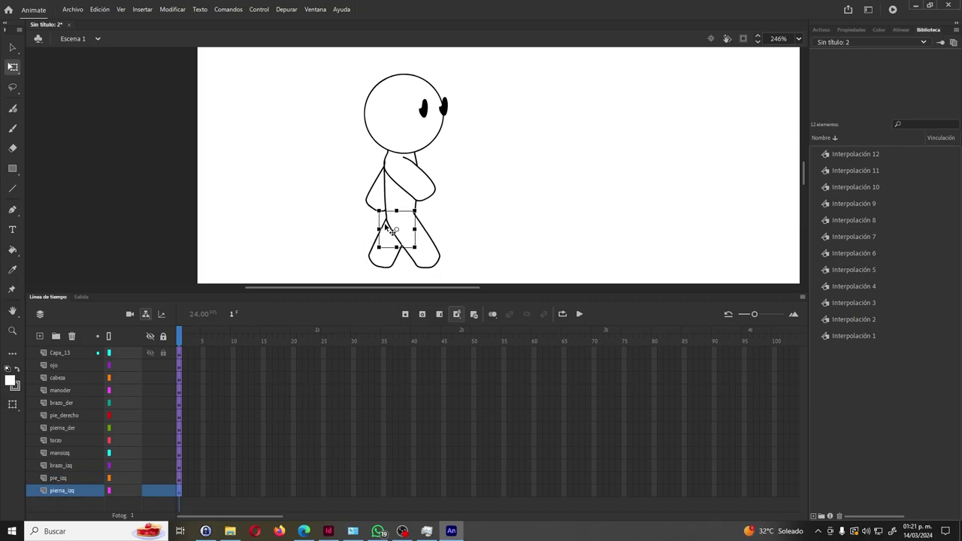
pyautogui.moveTo(397, 232); pyautogui.dragTo(405, 217)
# Move the front arm's transformation points: manoder's to the elbow and brazo_der's to the shoulder.
pyautogui.click(408, 173)
pyautogui.moveTo(416, 186); pyautogui.dragTo(406, 177)
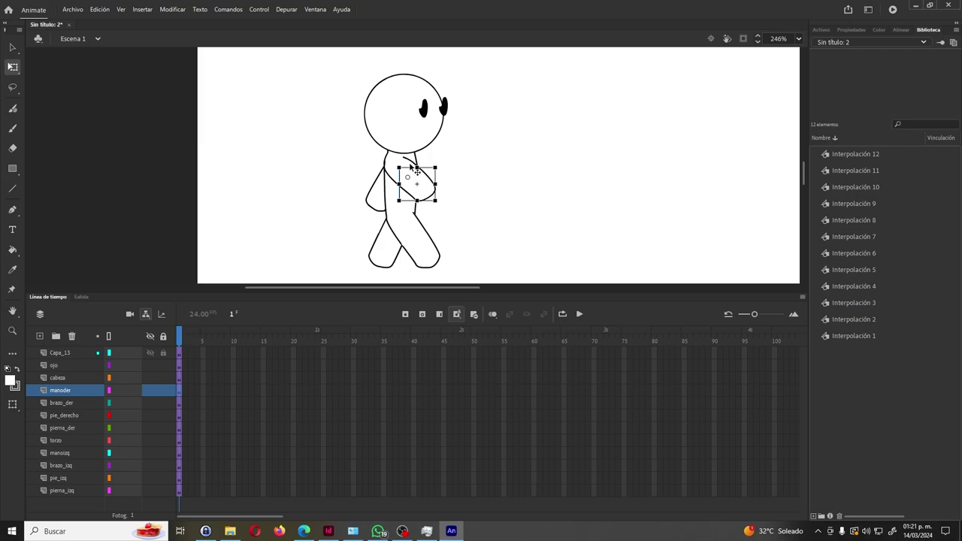
pyautogui.click(411, 168)
pyautogui.moveTo(402, 174); pyautogui.dragTo(392, 166)
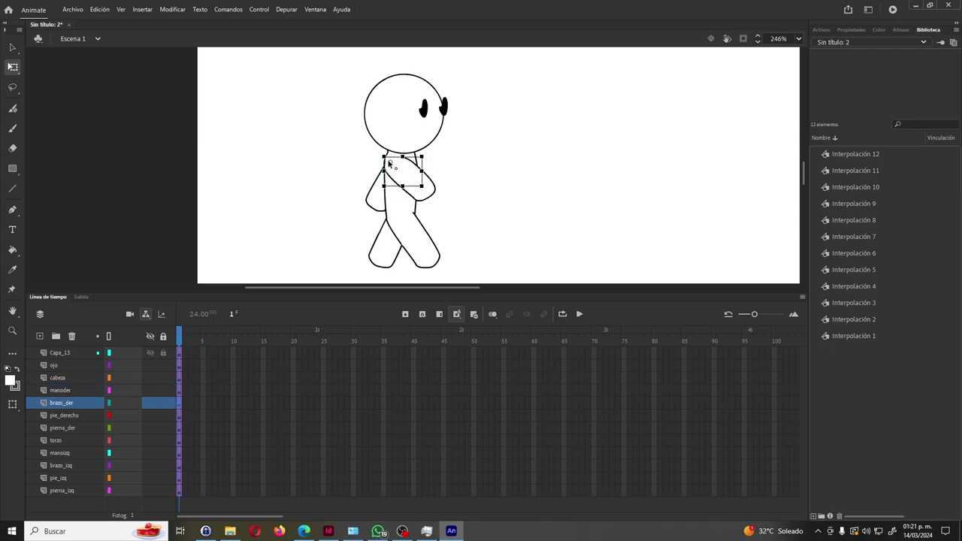
# Move the rear arm's transformation points: manoizq's up to the elbow and brazo_izq's up to the shoulder.
pyautogui.click(382, 194)
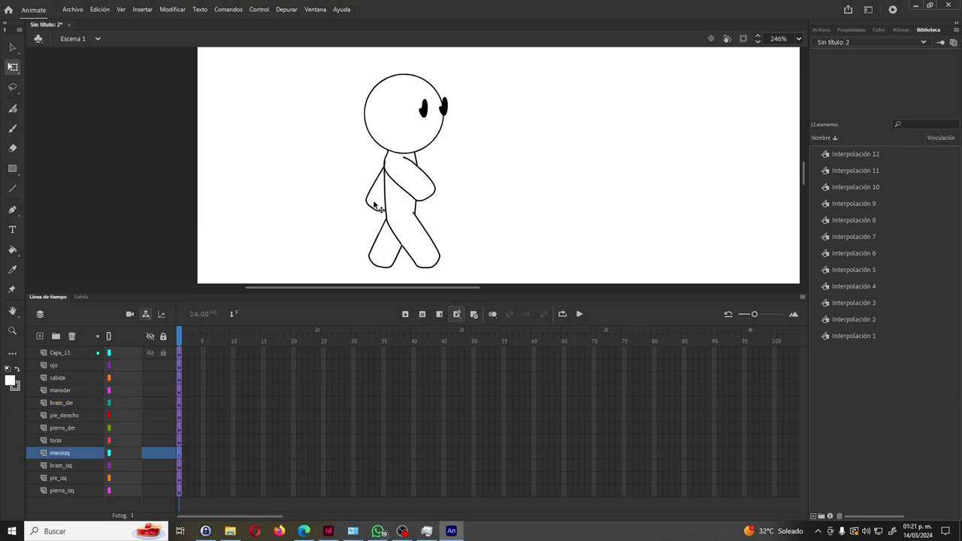
pyautogui.moveTo(387, 183)
pyautogui.mouseDown()
pyautogui.moveTo(390, 166)
pyautogui.moveTo(383, 173)
pyautogui.mouseUp()
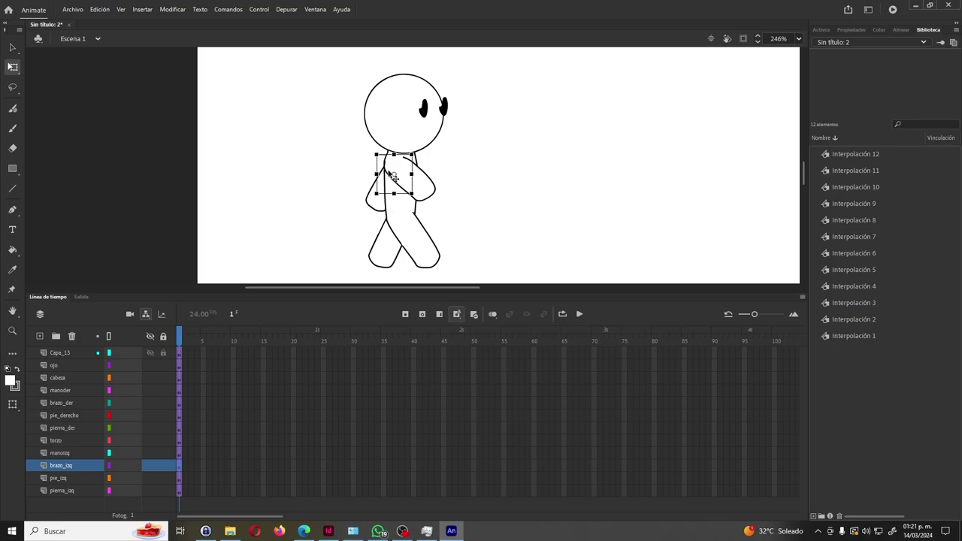
pyautogui.moveTo(396, 174); pyautogui.dragTo(405, 160)
# Move the torso's transformation point up toward the base of the neck and deselect it.
pyautogui.click(414, 144)
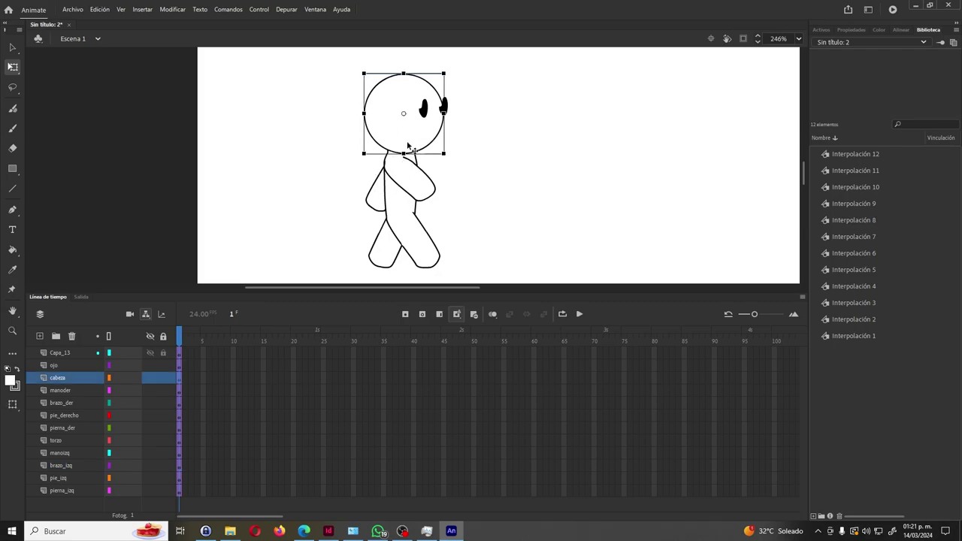
pyautogui.click(418, 169)
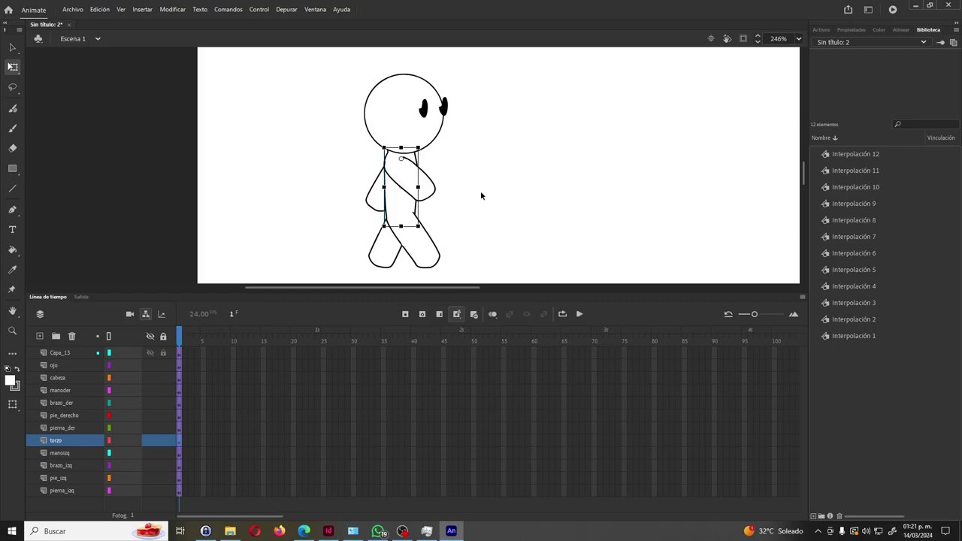
pyautogui.click(363, 263)
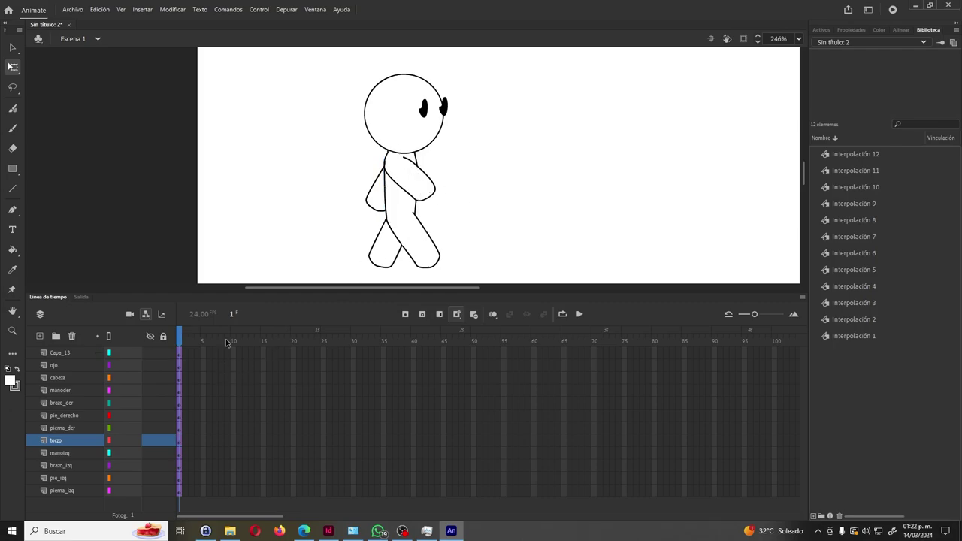
# Examine the transformation points of the whole character, its individual arm and leg parts, and the head.
pyautogui.click(404, 197)
pyautogui.moveTo(474, 265); pyautogui.dragTo(326, 109)
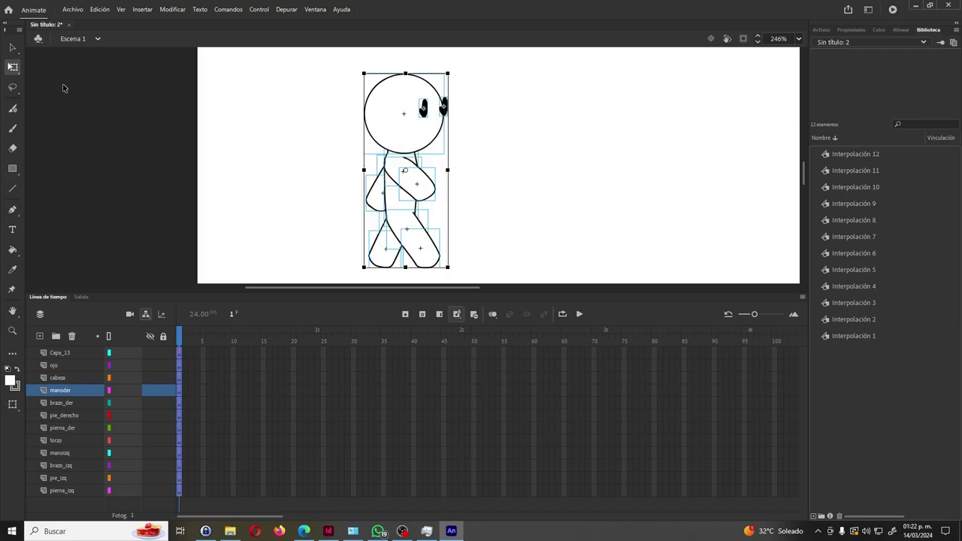
pyautogui.click(389, 205)
pyautogui.click(369, 197)
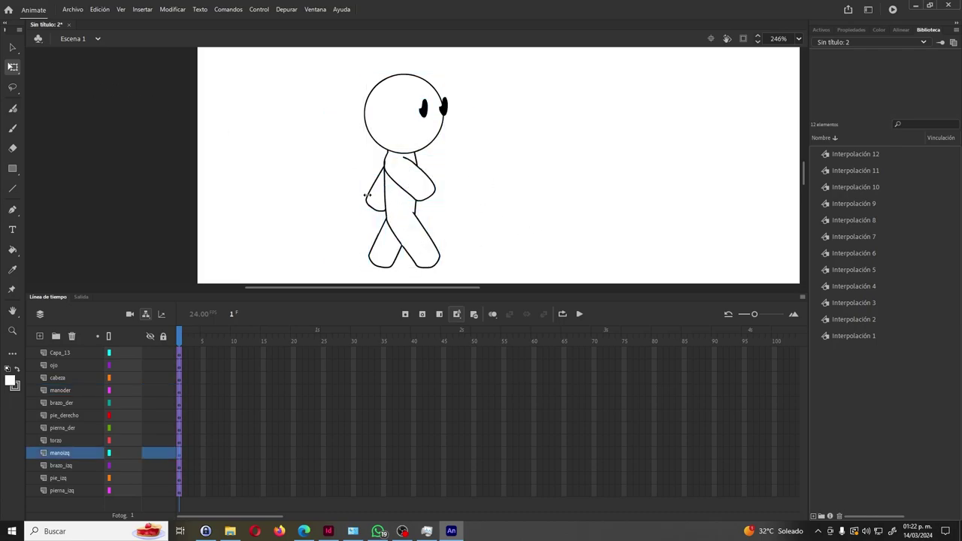
pyautogui.click(385, 246)
pyautogui.click(426, 260)
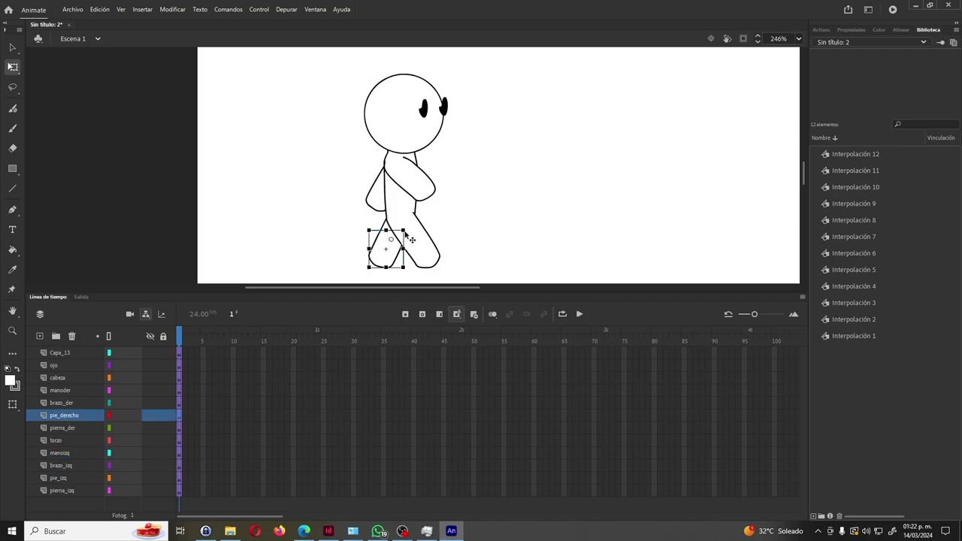
pyautogui.click(414, 230)
pyautogui.click(386, 221)
pyautogui.click(416, 185)
pyautogui.click(400, 188)
pyautogui.click(421, 200)
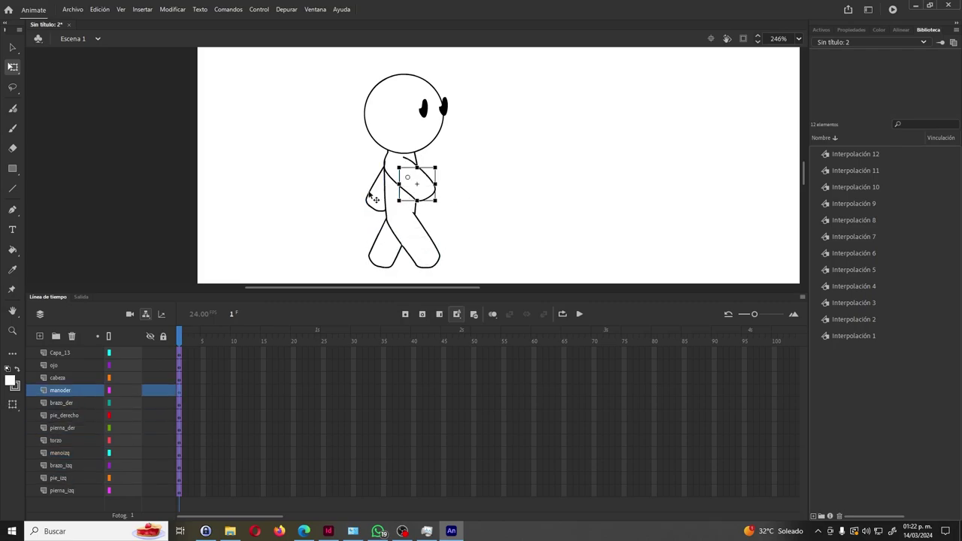
pyautogui.click(372, 205)
pyautogui.click(370, 272)
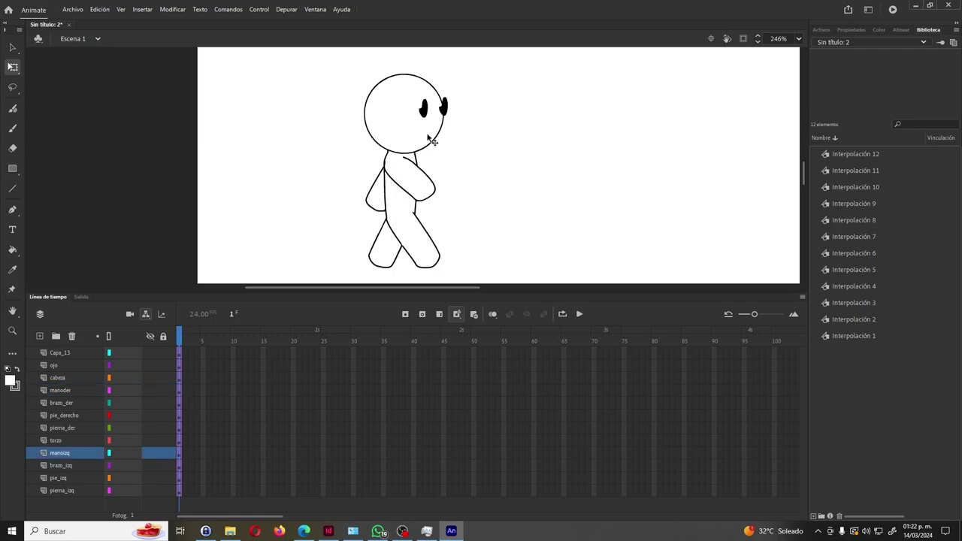
pyautogui.click(429, 142)
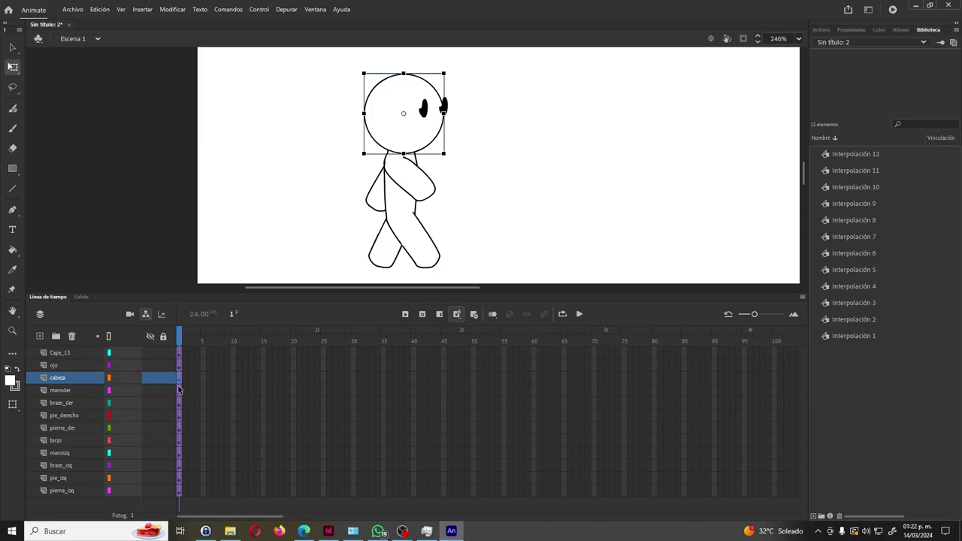
# Widen the timeline's layer name area and set torzo as the parent of the cabeza layer.
pyautogui.moveTo(178, 391); pyautogui.dragTo(236, 391)
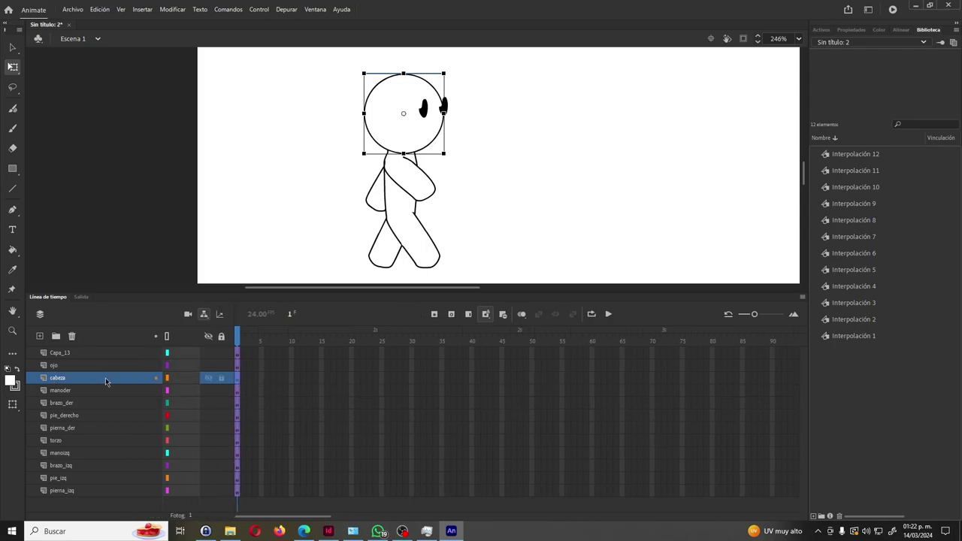
pyautogui.click(176, 378)
pyautogui.click(203, 314)
# Set cabeza as the parent of both the ojo and Capa_13 layers.
pyautogui.click(183, 376)
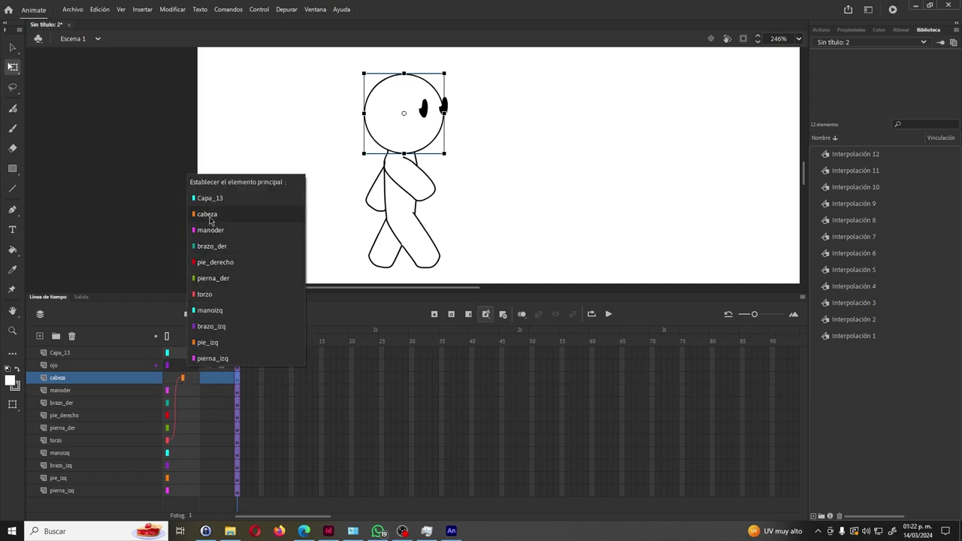
pyautogui.click(210, 218)
pyautogui.click(183, 352)
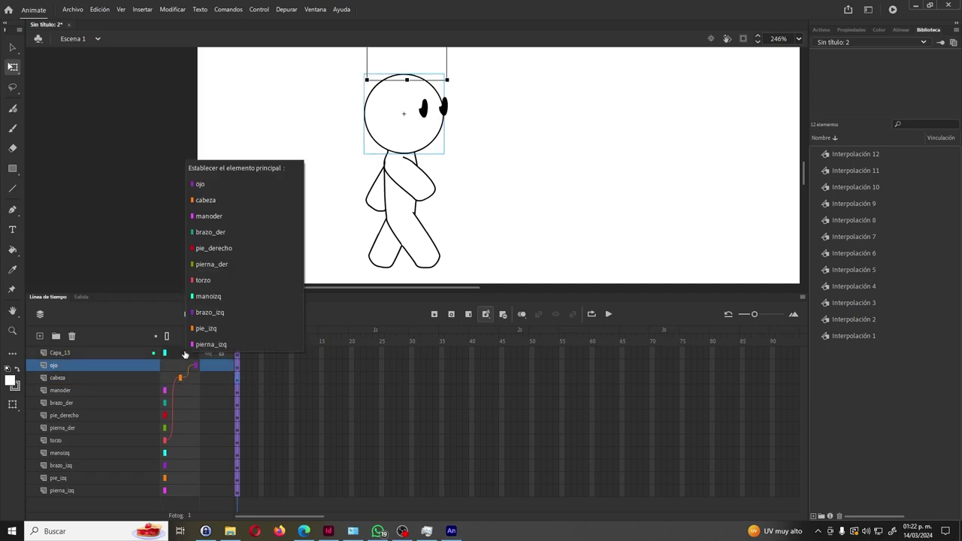
pyautogui.click(209, 201)
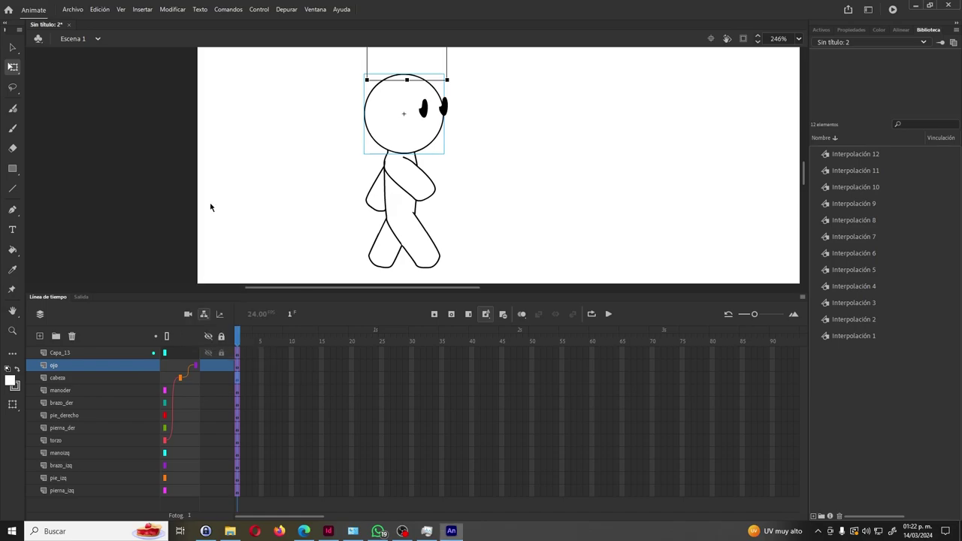
# Parent the front arm's layers: manoder to brazo_der, and brazo_der to torzo.
pyautogui.click(190, 396)
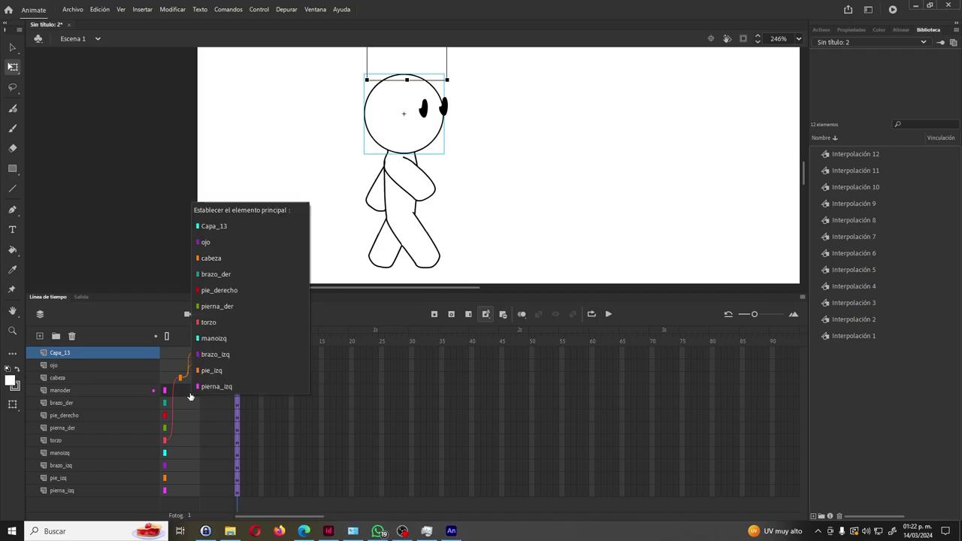
pyautogui.click(219, 275)
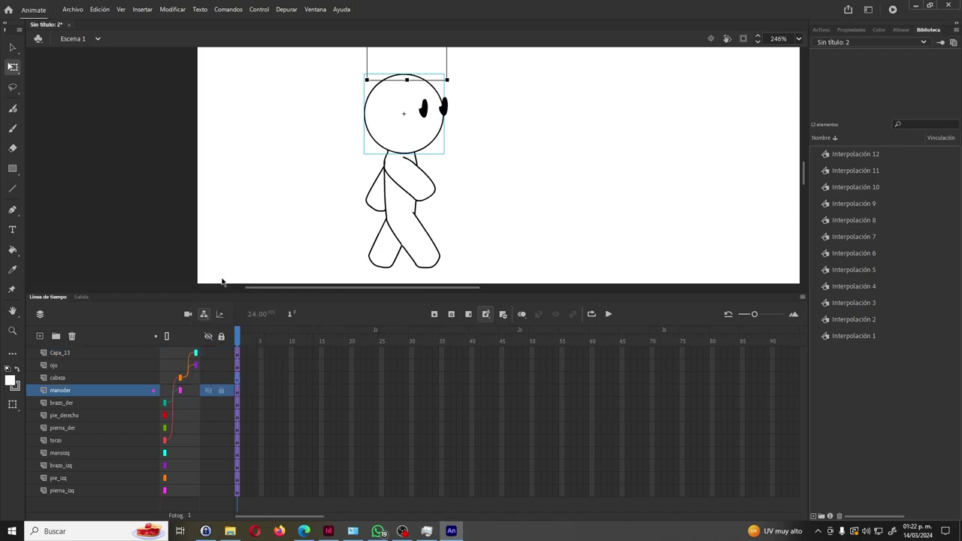
pyautogui.click(188, 409)
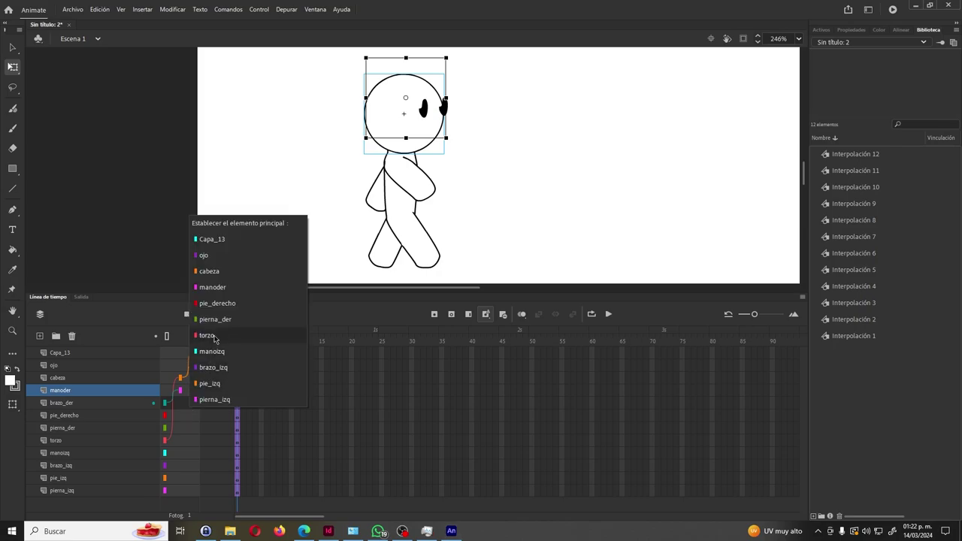
pyautogui.click(214, 338)
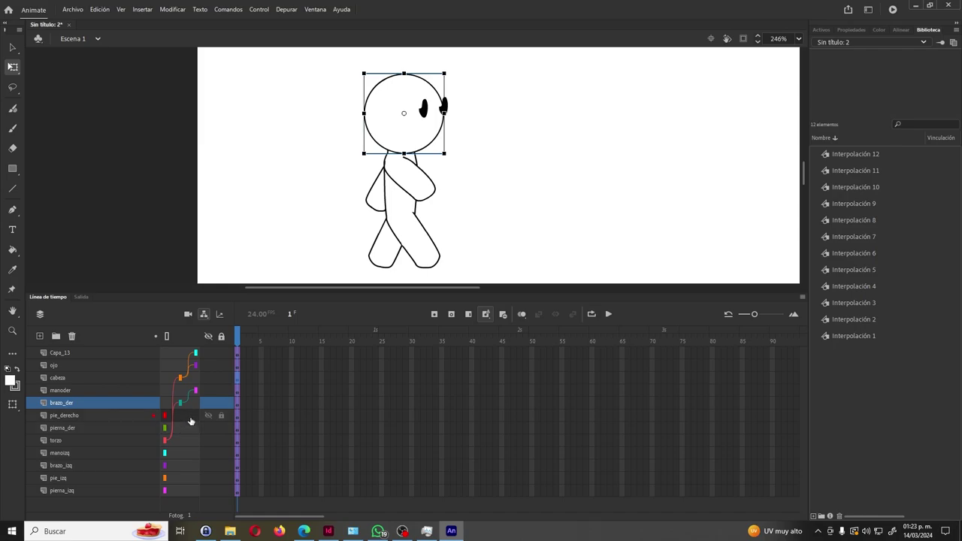
# Parent the front leg's layers: pie_derecho to pierna_der, and pierna_der to torzo.
pyautogui.click(191, 422)
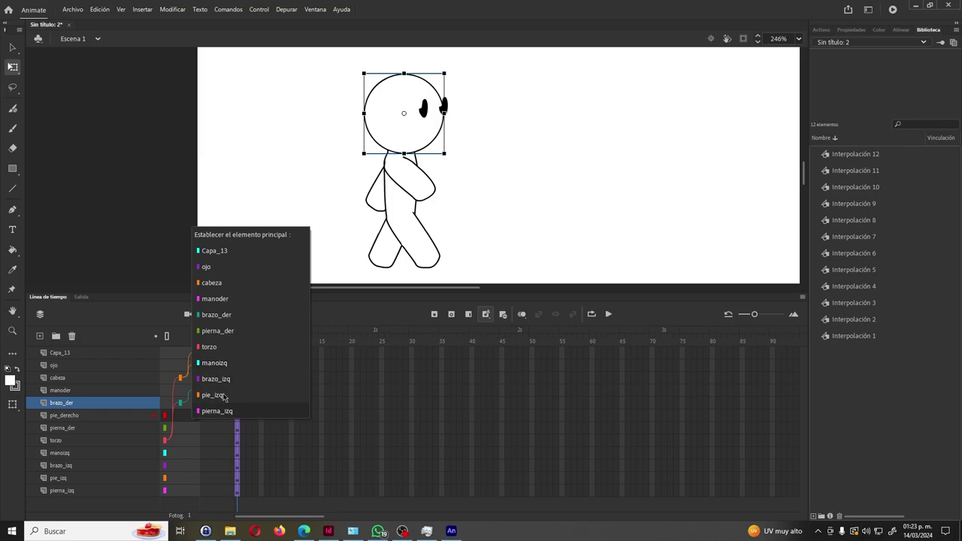
pyautogui.click(229, 332)
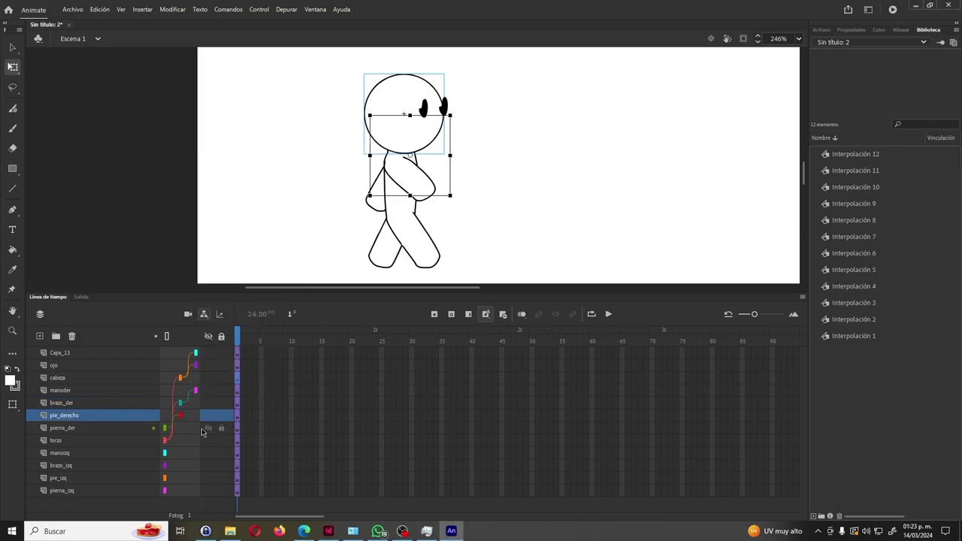
pyautogui.click(184, 430)
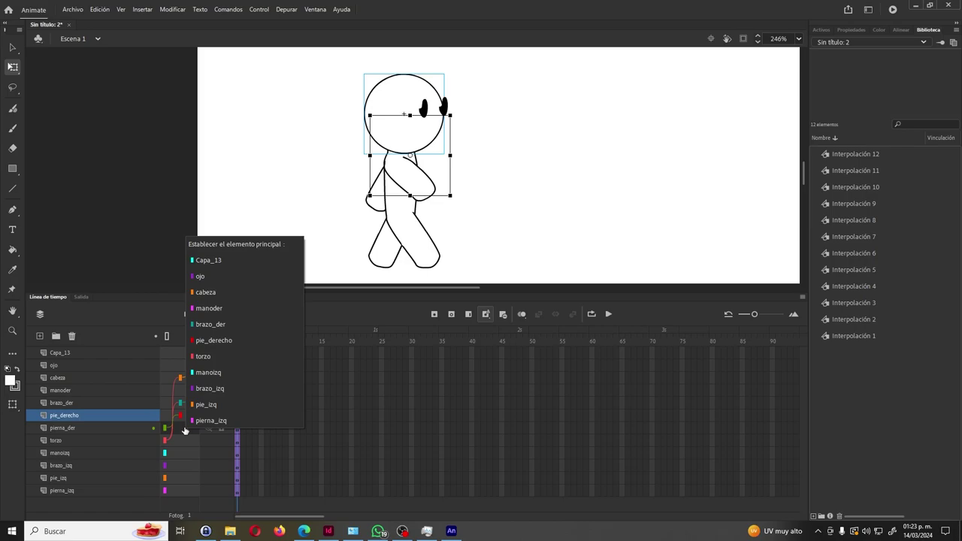
pyautogui.click(213, 357)
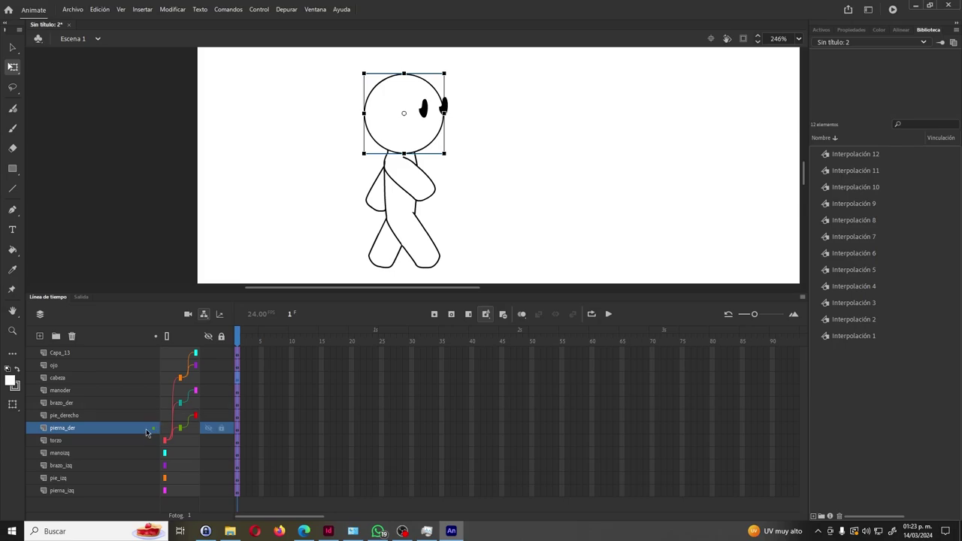
# Parent the back arm's layers: manoizq to brazo_izq, and brazo_izq to torzo.
pyautogui.click(188, 459)
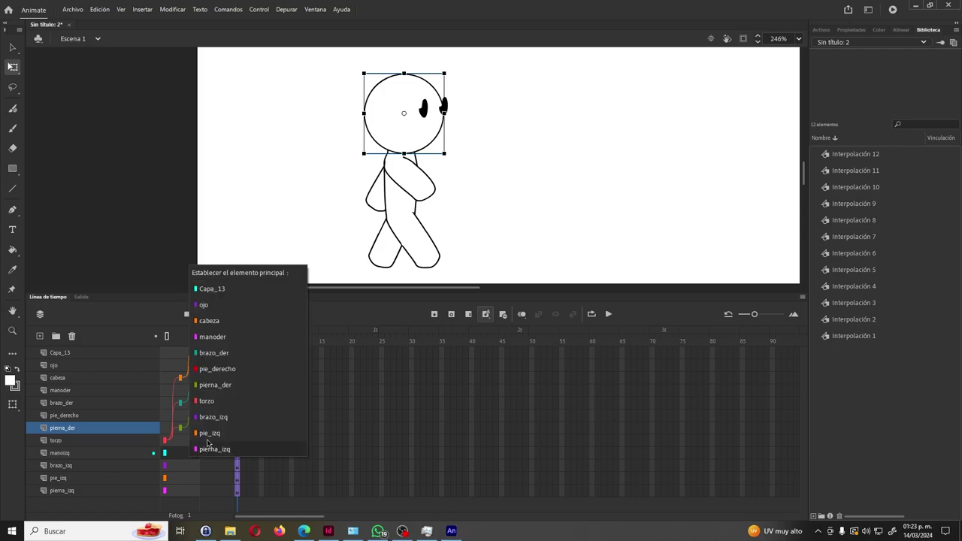
pyautogui.click(217, 418)
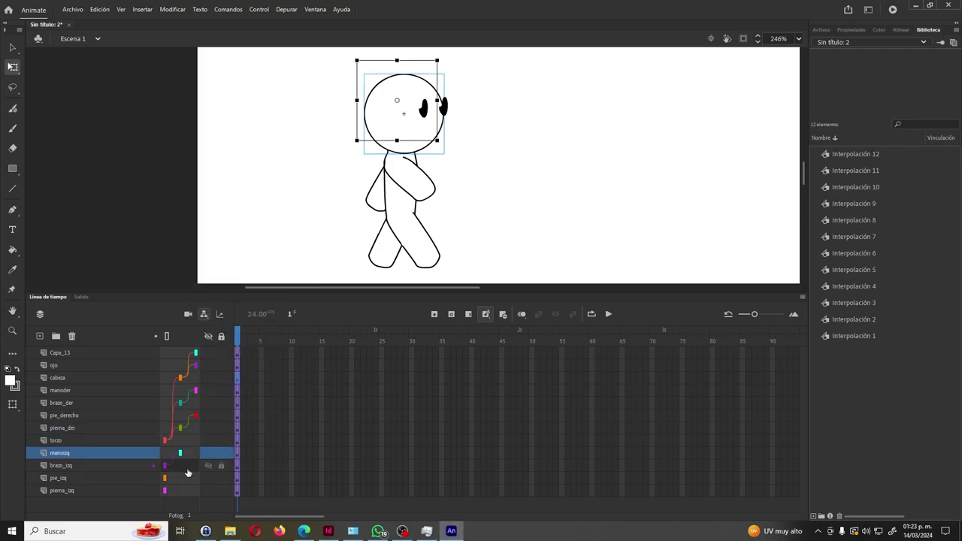
pyautogui.click(188, 466)
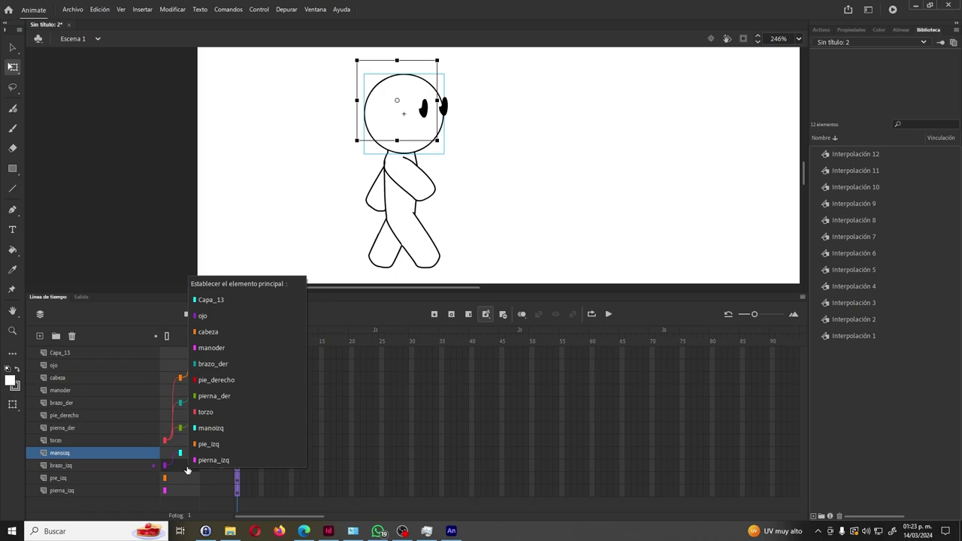
pyautogui.click(214, 417)
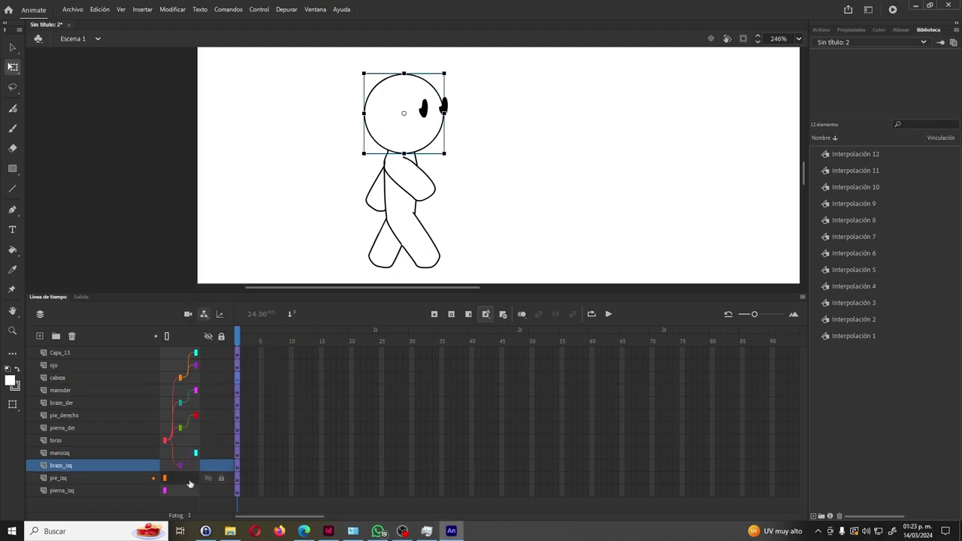
# Parent the back leg's layers: pie_izq to pierna_izq, and pierna_izq to torzo.
pyautogui.click(189, 481)
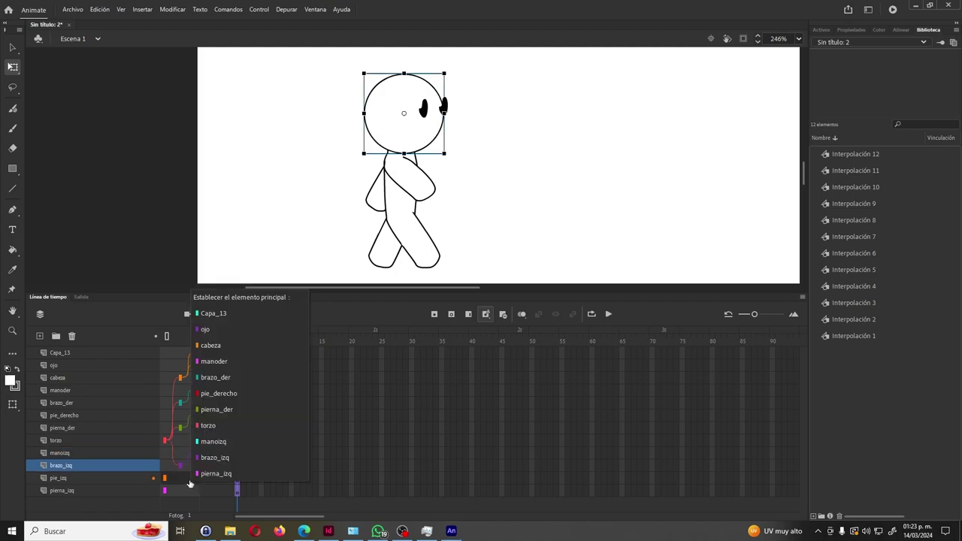
pyautogui.click(202, 475)
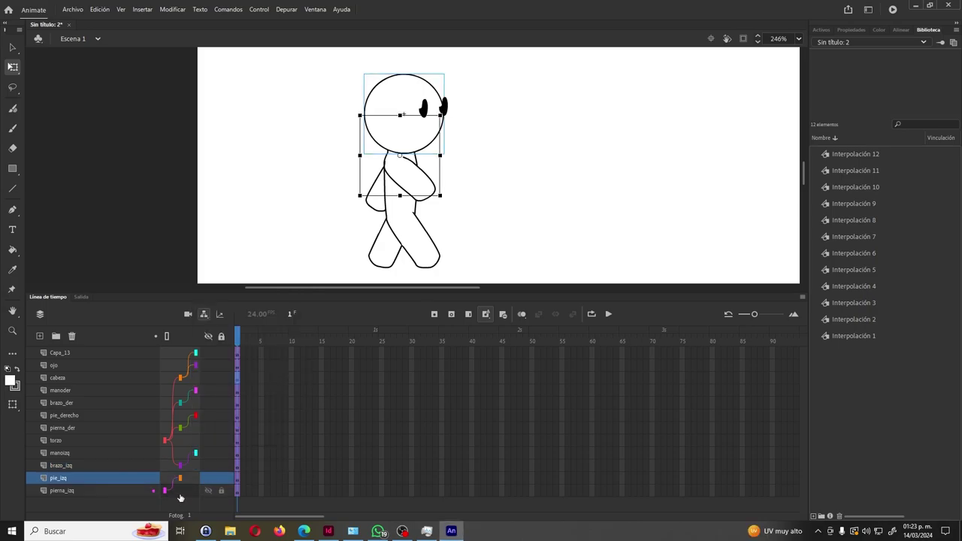
pyautogui.click(181, 498)
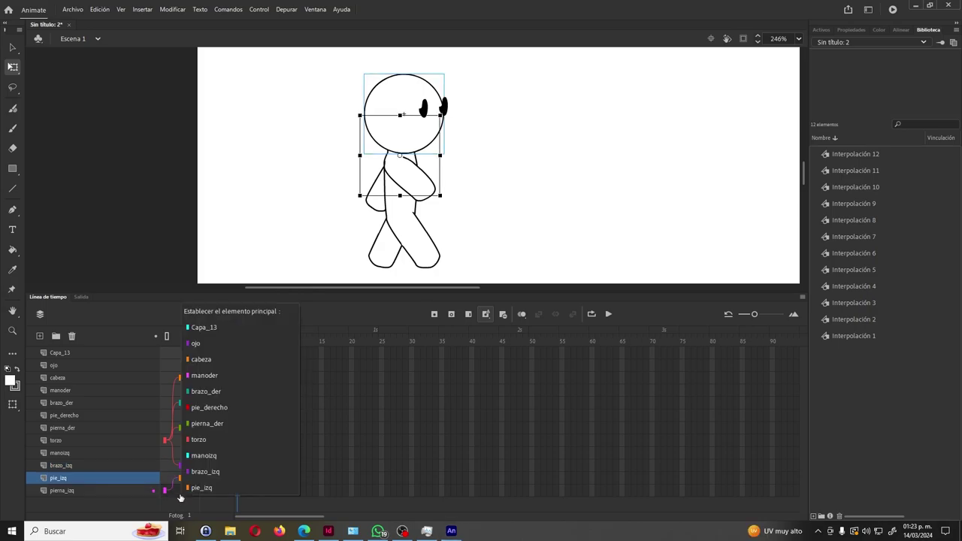
pyautogui.click(208, 444)
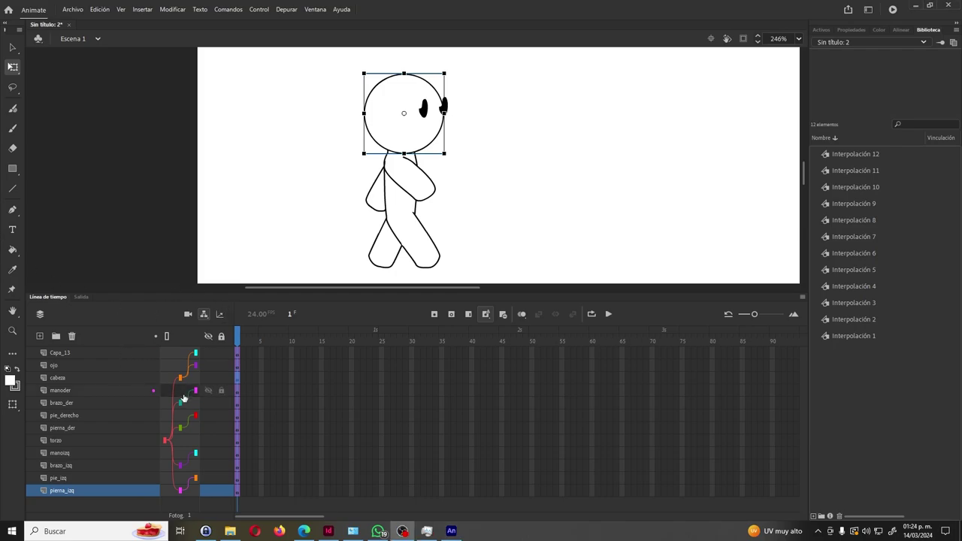
# Try rotating the torso (torzo) to test the whole layer hierarchy, and undo the rotation.
pyautogui.click(413, 204)
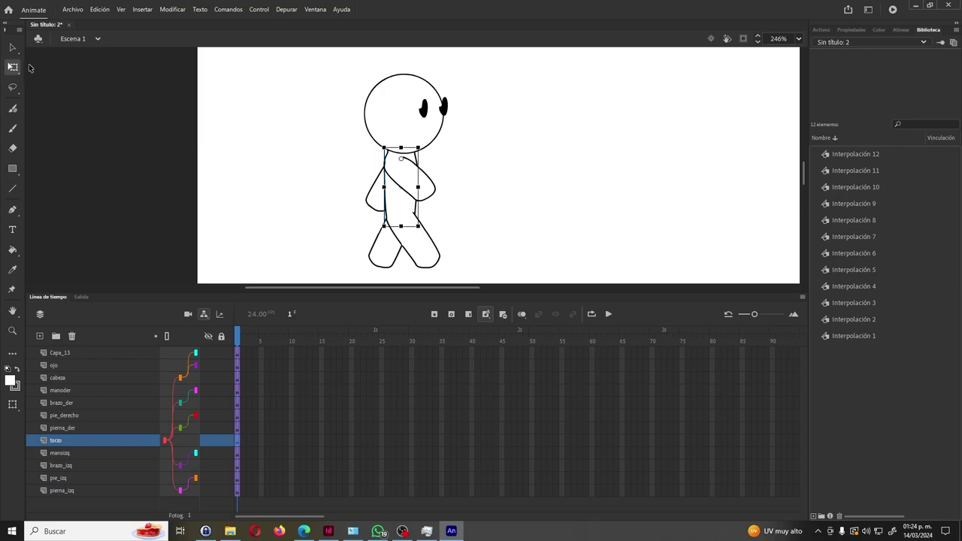
pyautogui.moveTo(446, 229); pyautogui.dragTo(467, 255)
pyautogui.hotkey('ctrl', 'z')
# Rotate the front forearm (manoder) slightly about the elbow and test-rotate the front upper arm (brazo_der) about the shoulder.
pyautogui.click(423, 194)
pyautogui.moveTo(447, 208)
pyautogui.mouseDown()
pyautogui.moveTo(471, 182)
pyautogui.moveTo(471, 164)
pyautogui.moveTo(460, 215)
pyautogui.mouseUp()
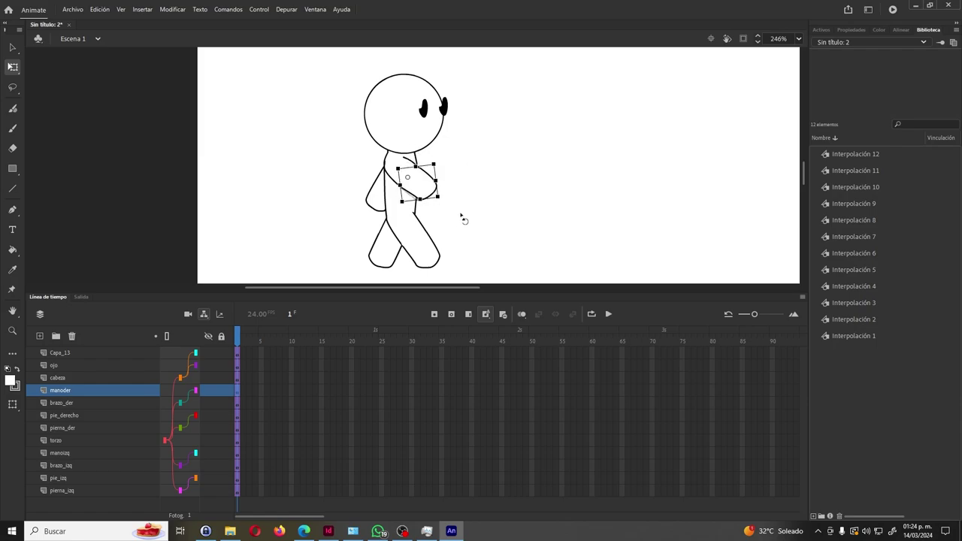
pyautogui.click(400, 164)
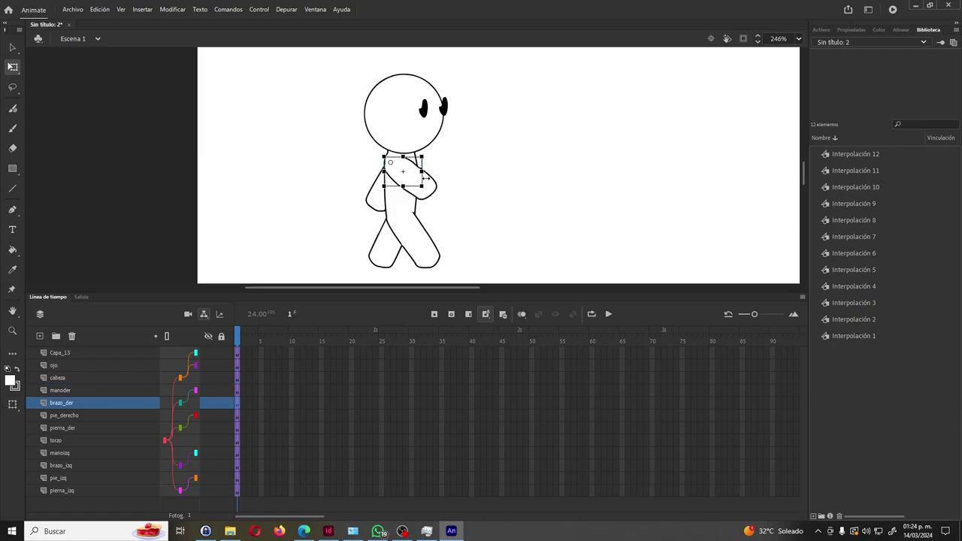
pyautogui.moveTo(432, 201); pyautogui.dragTo(449, 214)
pyautogui.press('Up')
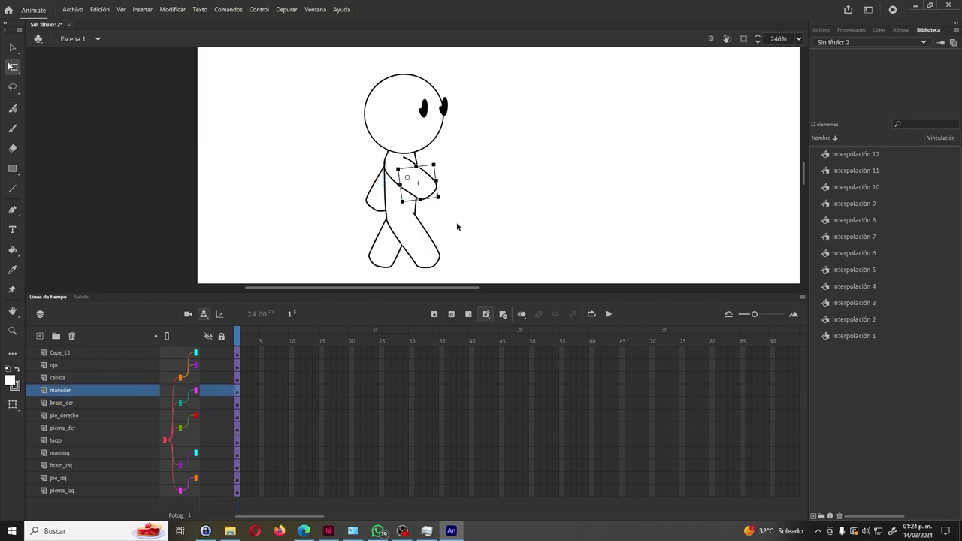
# Try rotating the back forearm (manoizq) and the back upper arm (brazo_izq) about their joints.
pyautogui.click(384, 205)
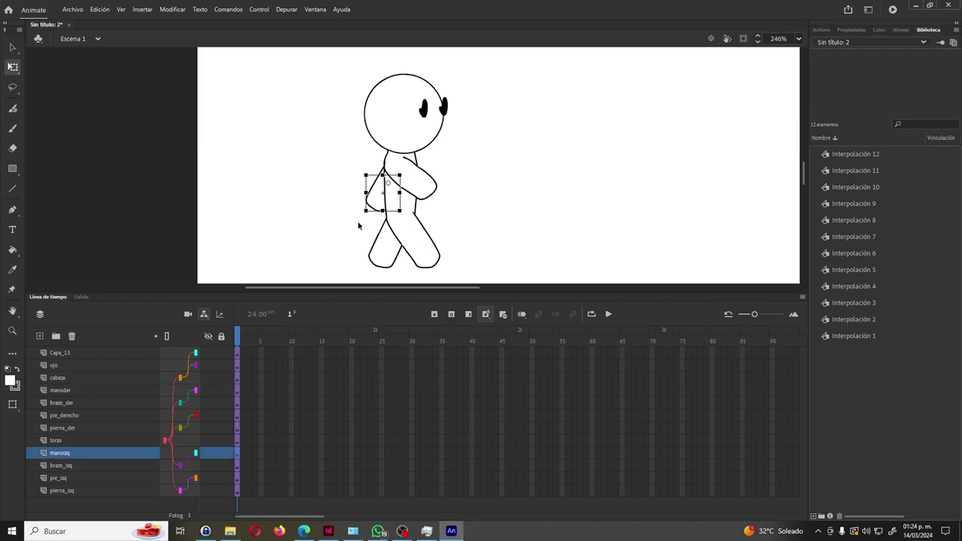
pyautogui.moveTo(365, 224); pyautogui.dragTo(361, 226)
pyautogui.click(381, 175)
pyautogui.moveTo(374, 204); pyautogui.dragTo(390, 218)
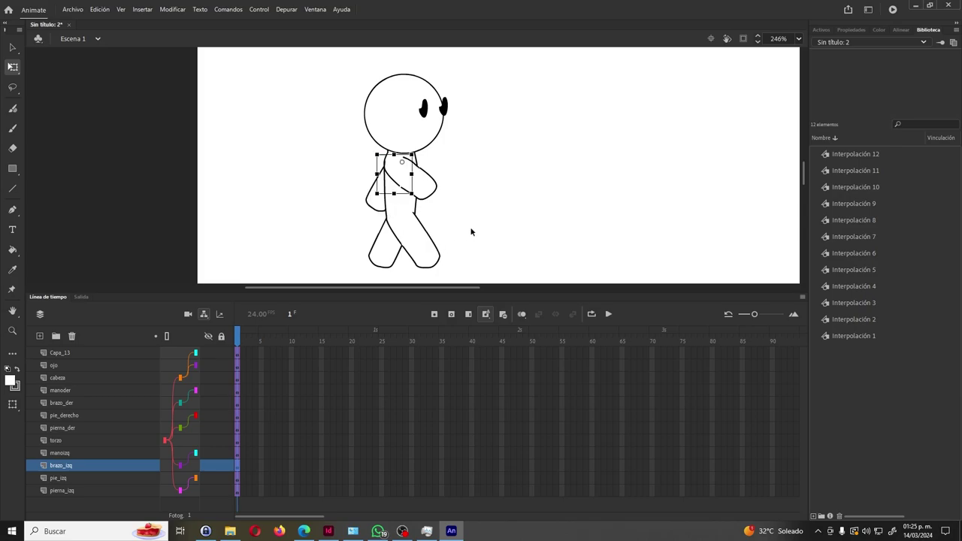
# Rotate the front thigh (pierna_der) forward about the hip, test-bend the lower leg (pie_derecho) at the knee, and undo the bend.
pyautogui.click(420, 224)
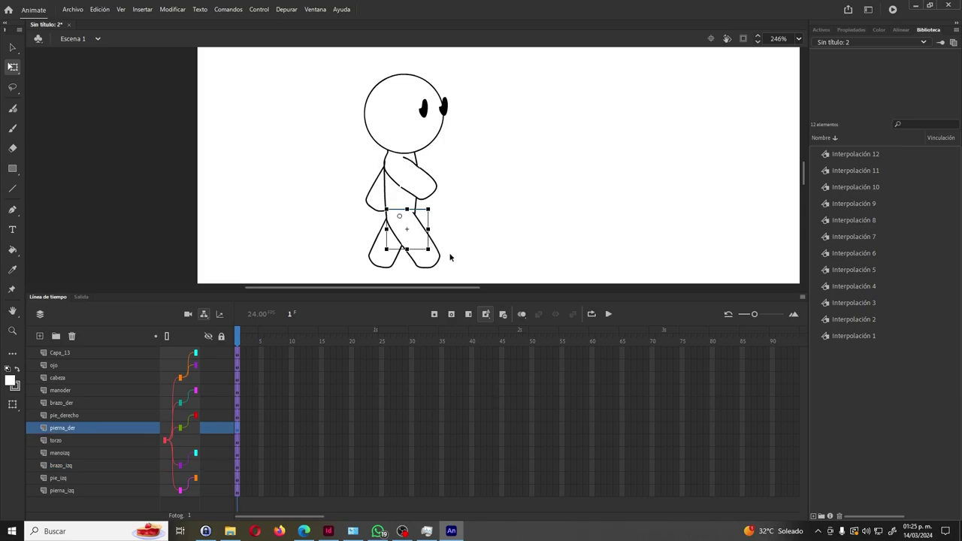
pyautogui.moveTo(431, 253)
pyautogui.mouseDown()
pyautogui.moveTo(468, 238)
pyautogui.moveTo(426, 269)
pyautogui.moveTo(410, 263)
pyautogui.moveTo(450, 260)
pyautogui.moveTo(475, 235)
pyautogui.moveTo(406, 271)
pyautogui.moveTo(466, 253)
pyautogui.moveTo(441, 273)
pyautogui.moveTo(442, 255)
pyautogui.mouseUp()
pyautogui.click(444, 254)
pyautogui.click(448, 247)
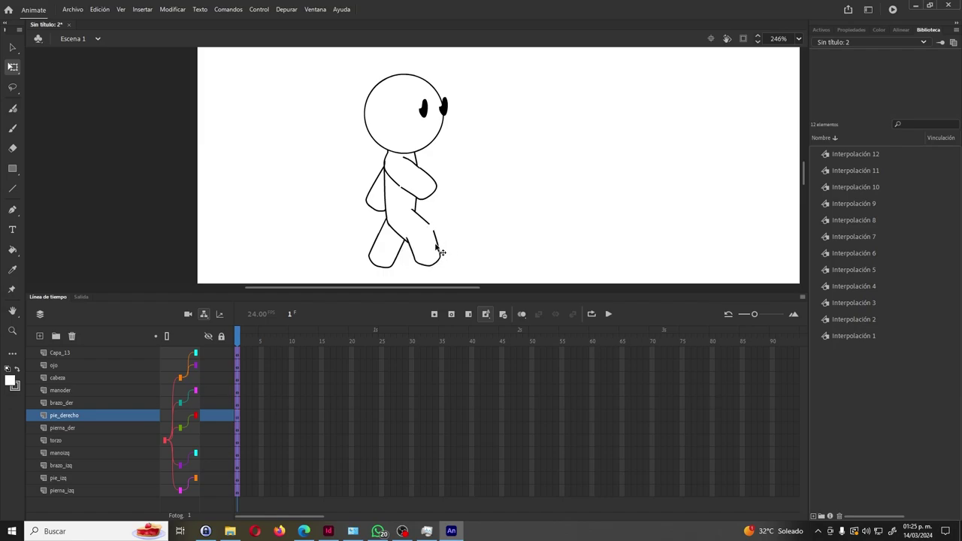
pyautogui.hotkey('ctrl', 'z')
pyautogui.hotkey('ctrl', 'z')
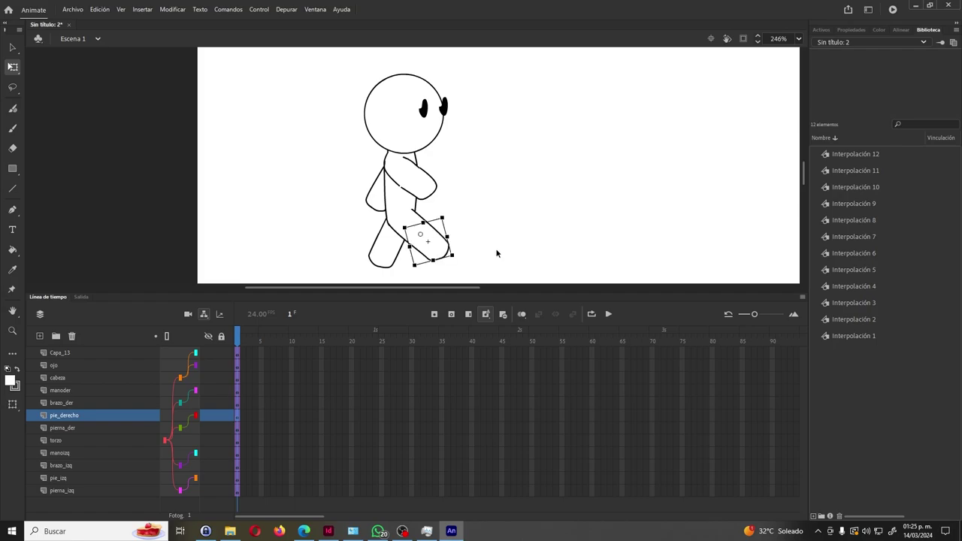
pyautogui.hotkey('ctrl', 'z')
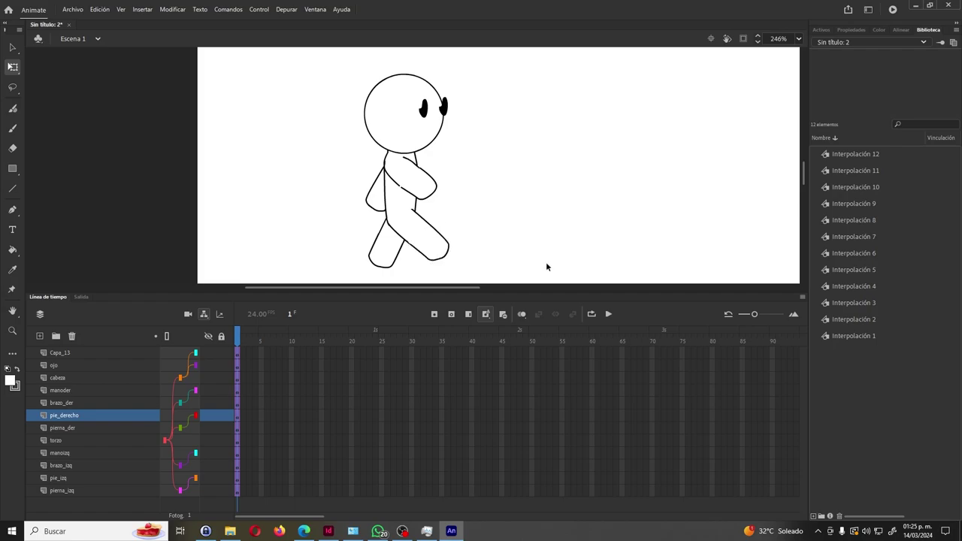
# Test-rotate the head (cabeza) and the back lower leg (pie_izq) about their transformation points.
pyautogui.click(434, 131)
pyautogui.moveTo(453, 157); pyautogui.dragTo(485, 195)
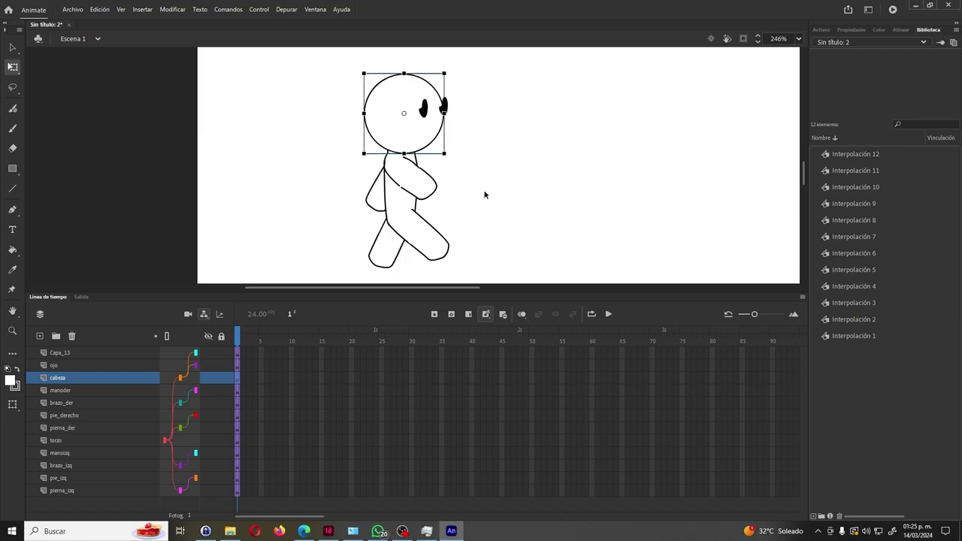
pyautogui.click(385, 256)
pyautogui.moveTo(411, 275)
pyautogui.mouseDown()
pyautogui.moveTo(369, 283)
pyautogui.moveTo(424, 270)
pyautogui.mouseUp()
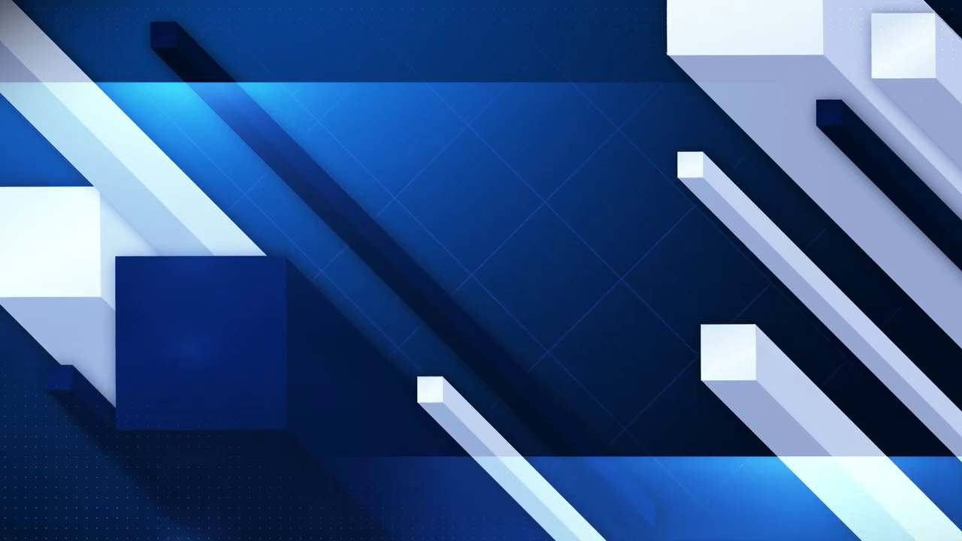